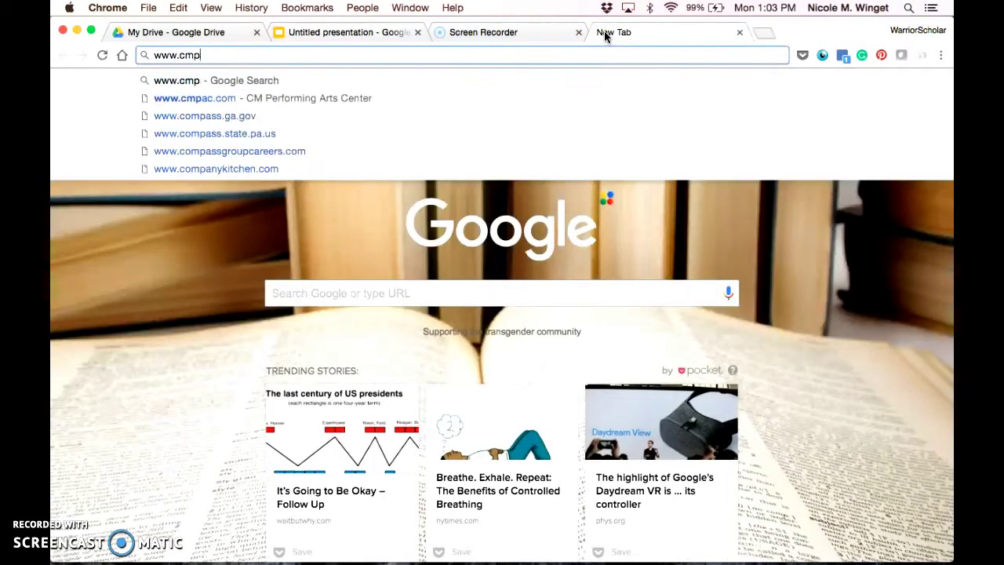
Go to campbell.edu/online and follow APPLY to the Self Service Center application login page.
key(BackSpace)
key(BackSpace)
text(ampbell.edu/online/)
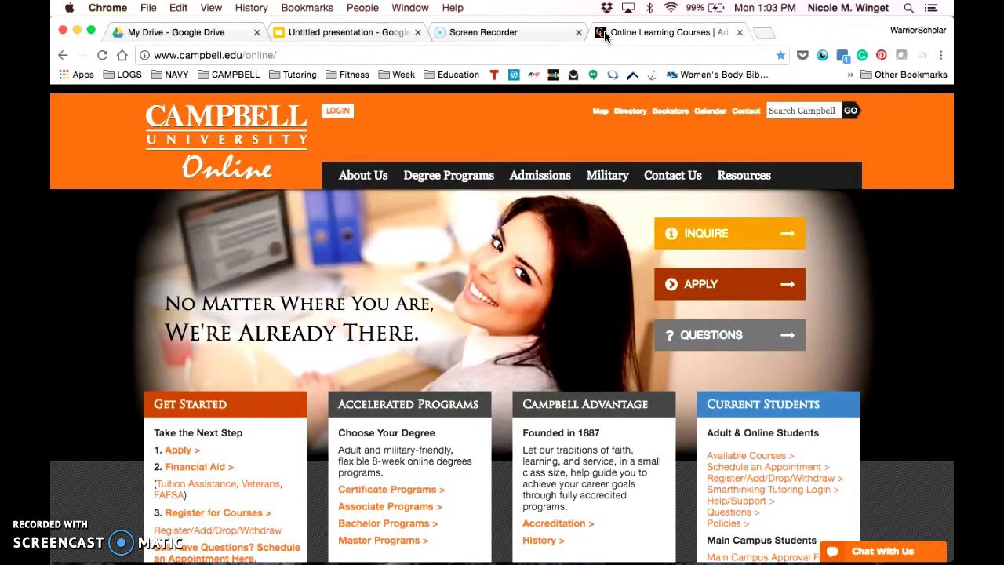
click(562, 118)
click(696, 284)
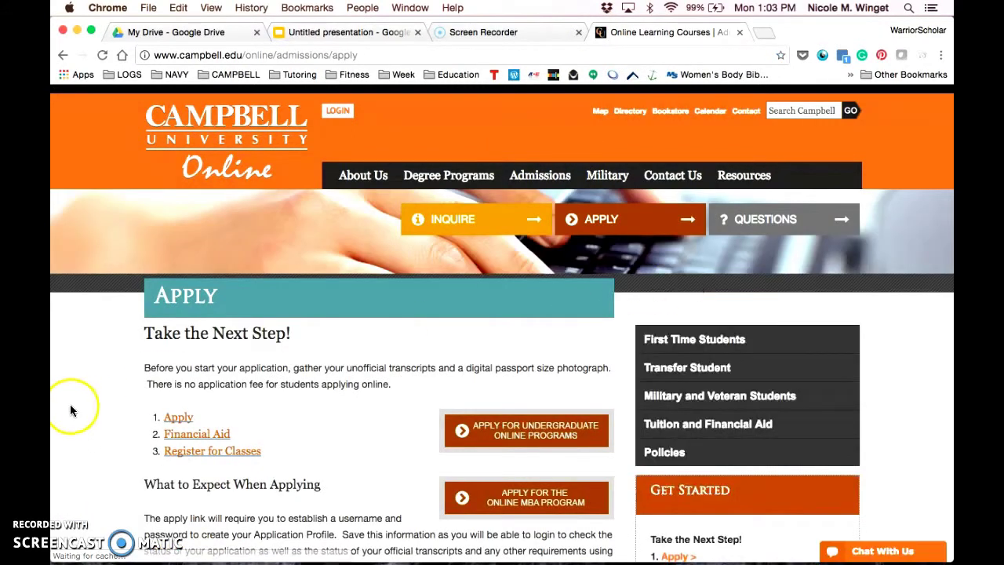
click(176, 425)
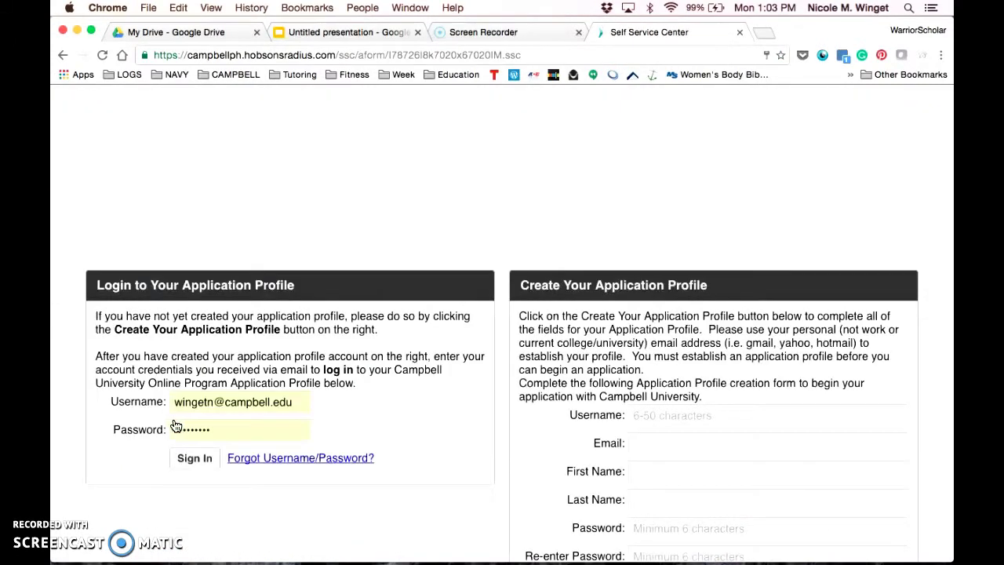
click(87, 504)
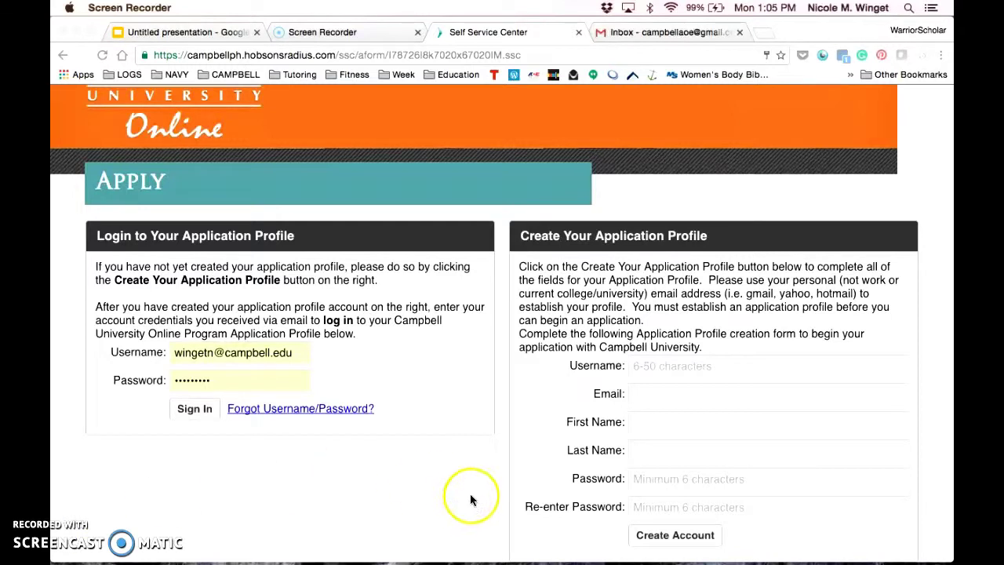
Enter the new profile's username and e-mail address, fixing the e-mail's missing last letter.
click(670, 366)
click(655, 364)
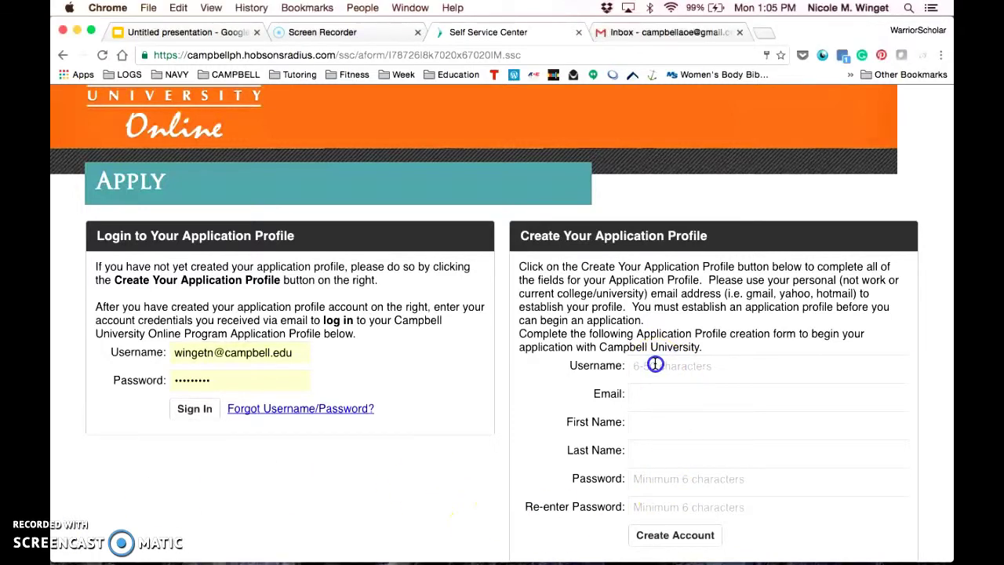
text(campb)
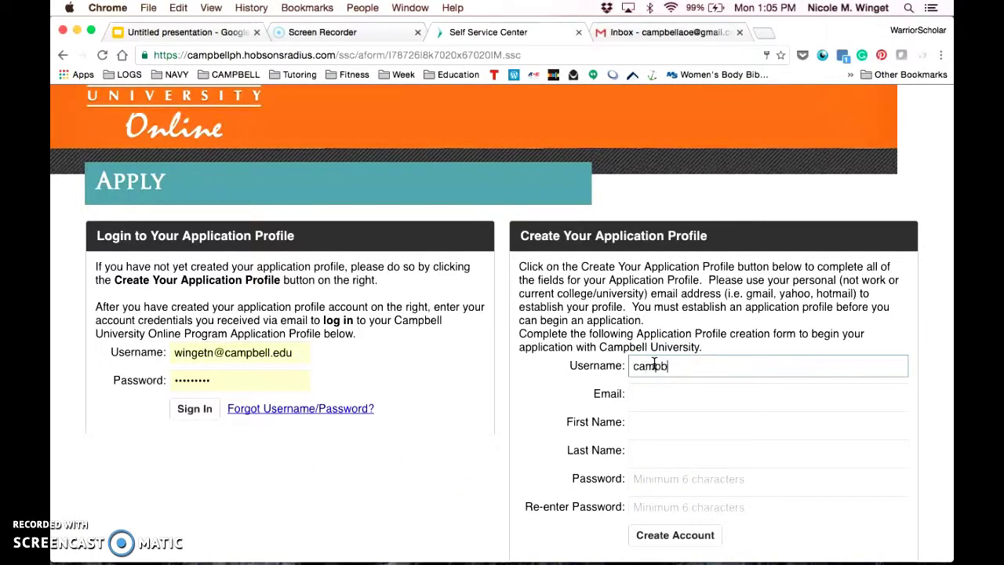
text(ellaoe)
key(Tab)
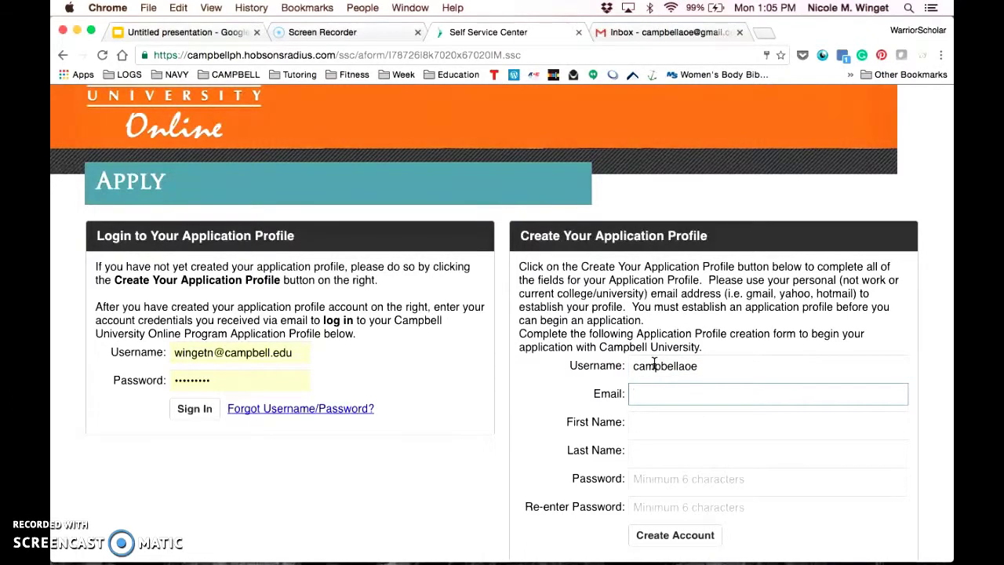
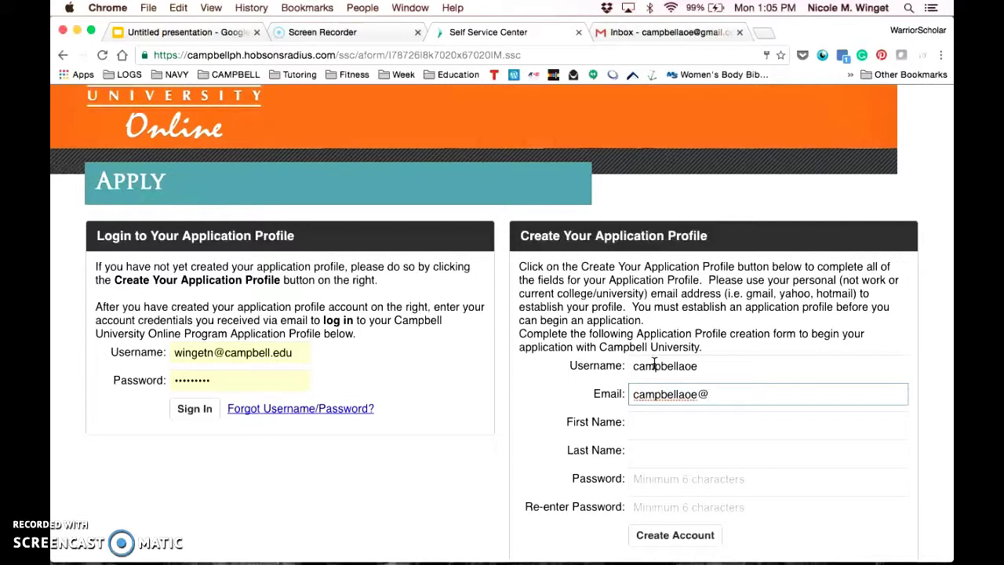
key(Tab)
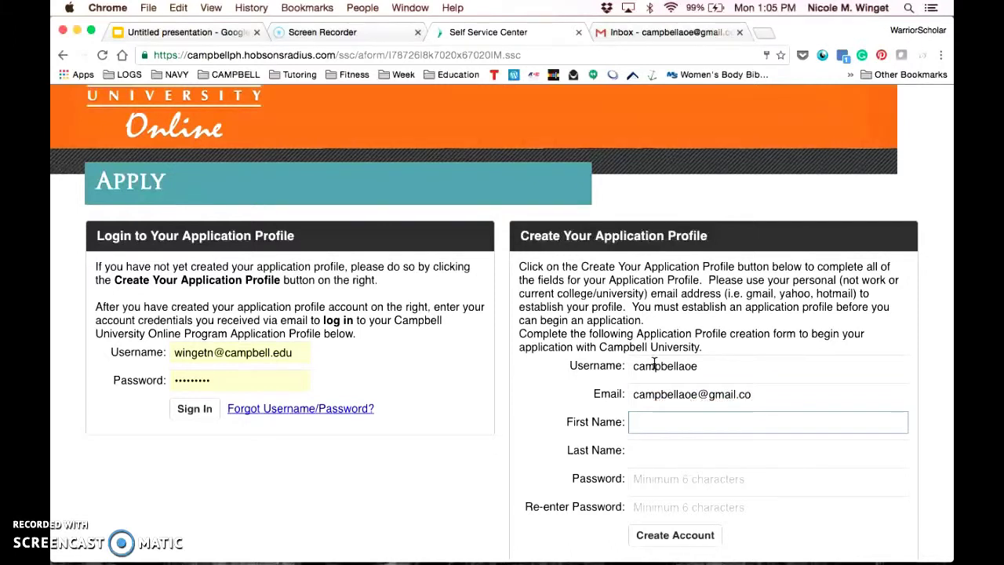
click(832, 390)
text(m)
key(Tab)
Fill in the first name, last name and password twice, then create the account.
text(Test)
key(Tab)
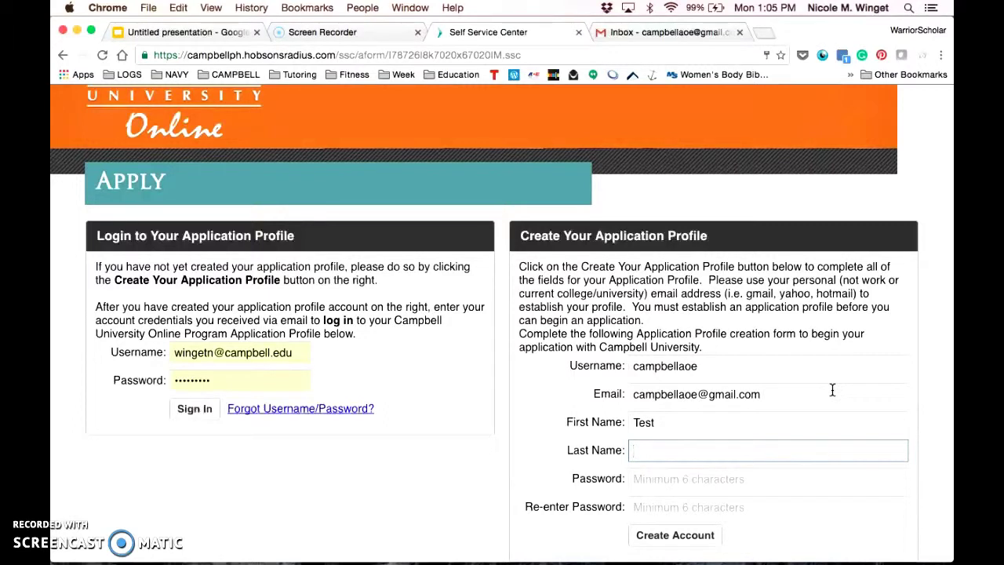
text(Campbell)
key(Tab)
text(*********)
key(Tab)
text(*******)
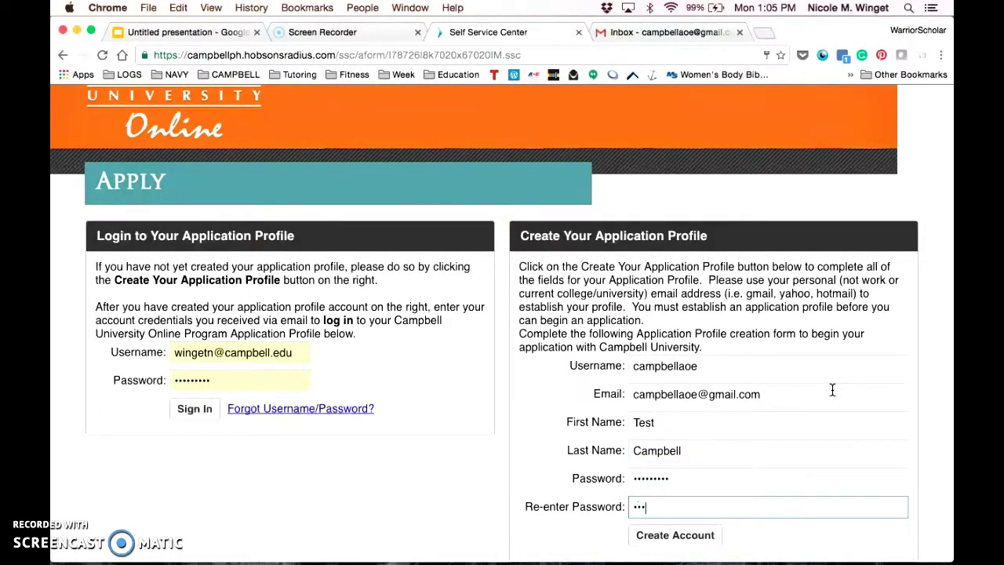
text(**)
click(680, 552)
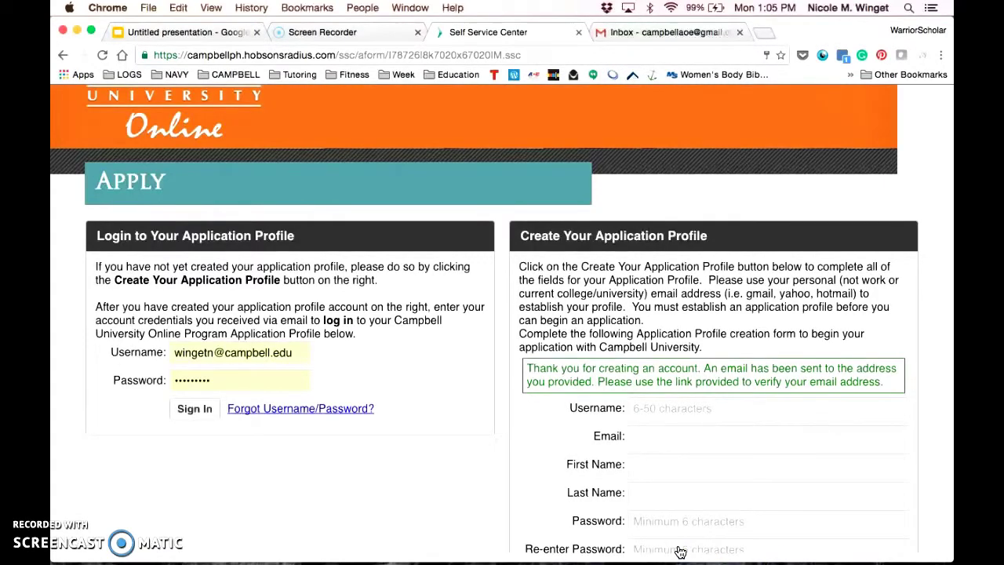
scroll(711, 326, down, 2)
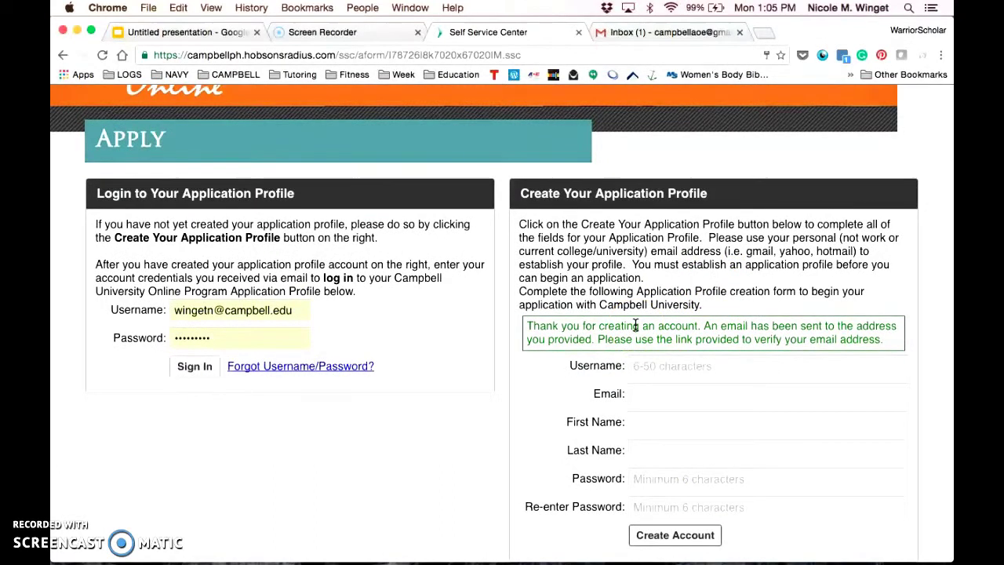
In Gmail, open the Application Account Creation Confirmation email and follow its verification link.
click(667, 37)
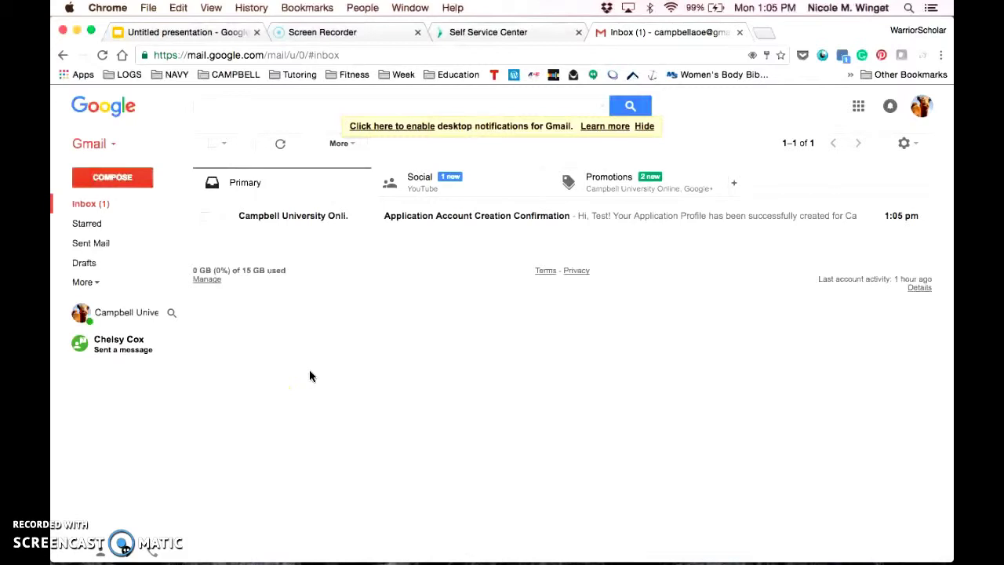
click(415, 264)
click(479, 219)
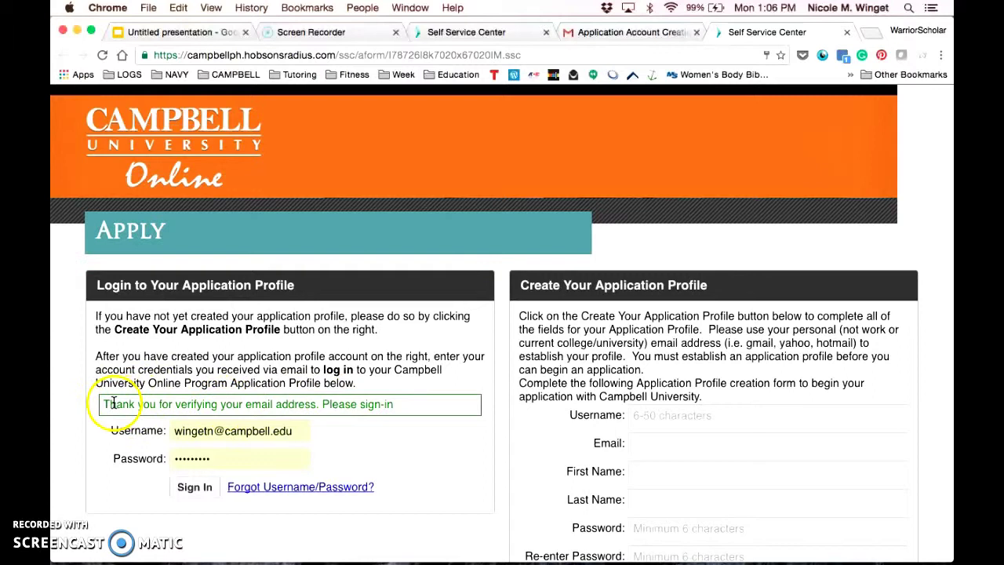
Sign in with the new profile's username and password, replacing the saved username.
click(292, 430)
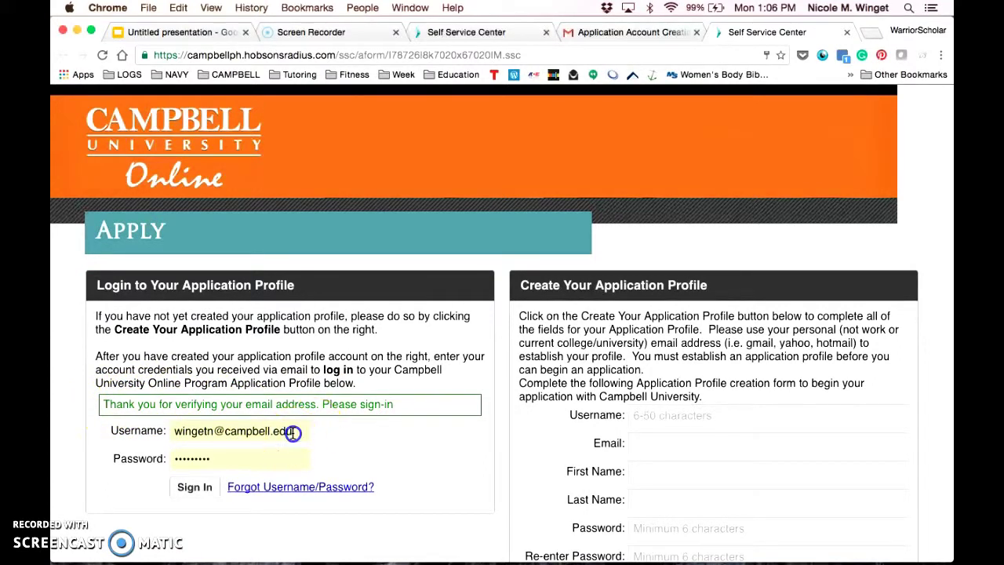
double_click(293, 431)
text(campbellaoe)
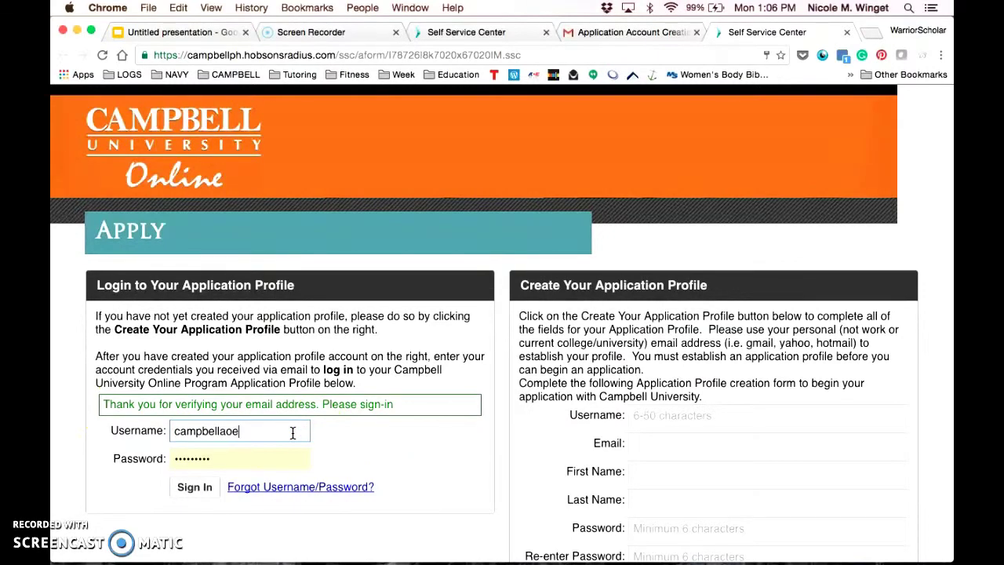
key(Tab)
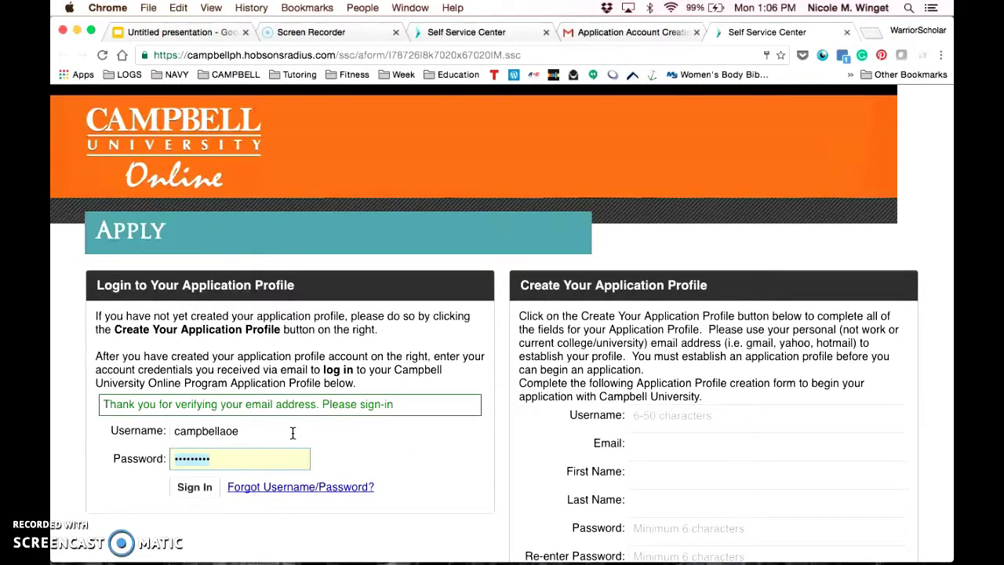
text(*********)
key(Return)
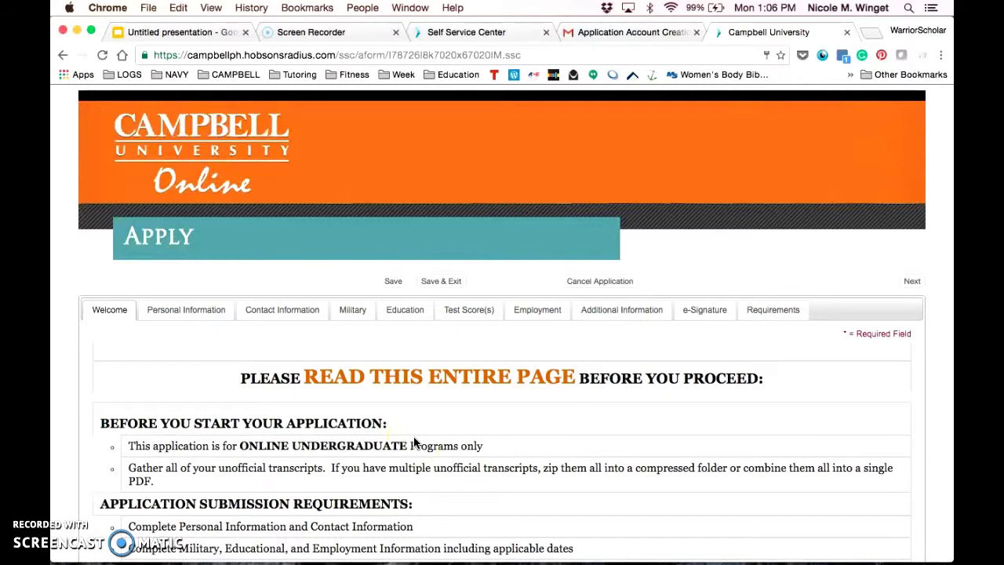
Set the Application Policy to I Agree and continue to Personal Information.
scroll(477, 367, down, 3)
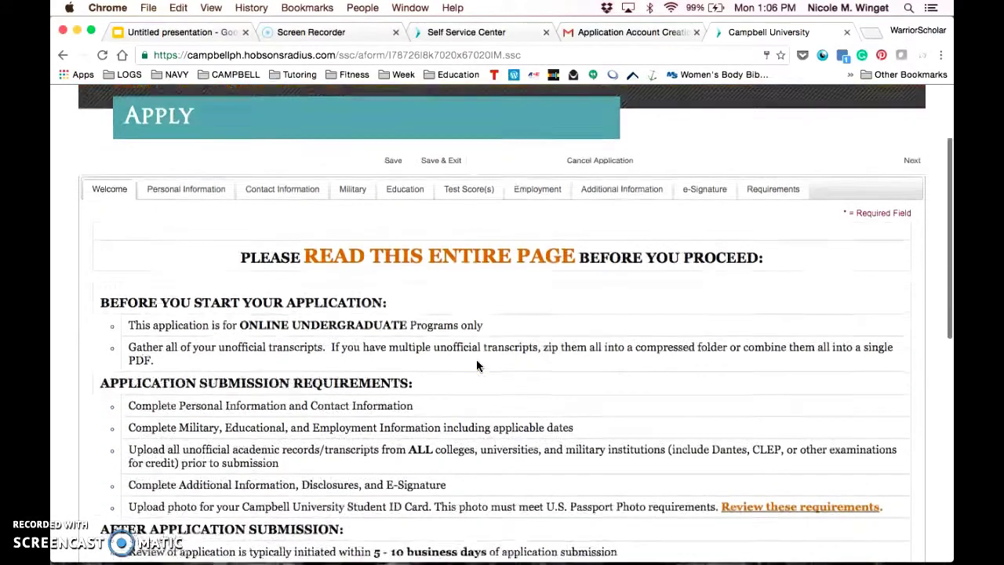
scroll(477, 366, down, 3)
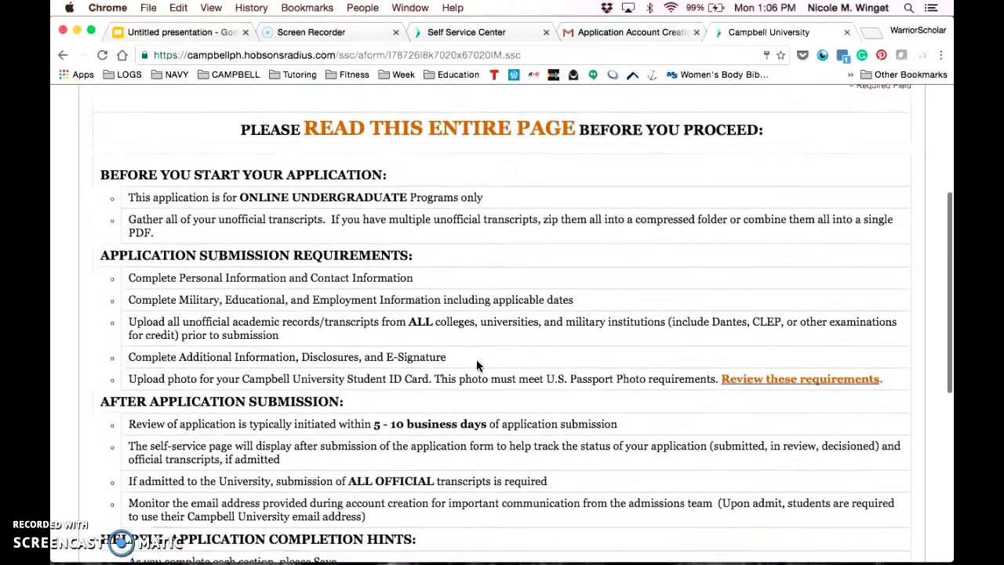
scroll(476, 360, down, 5)
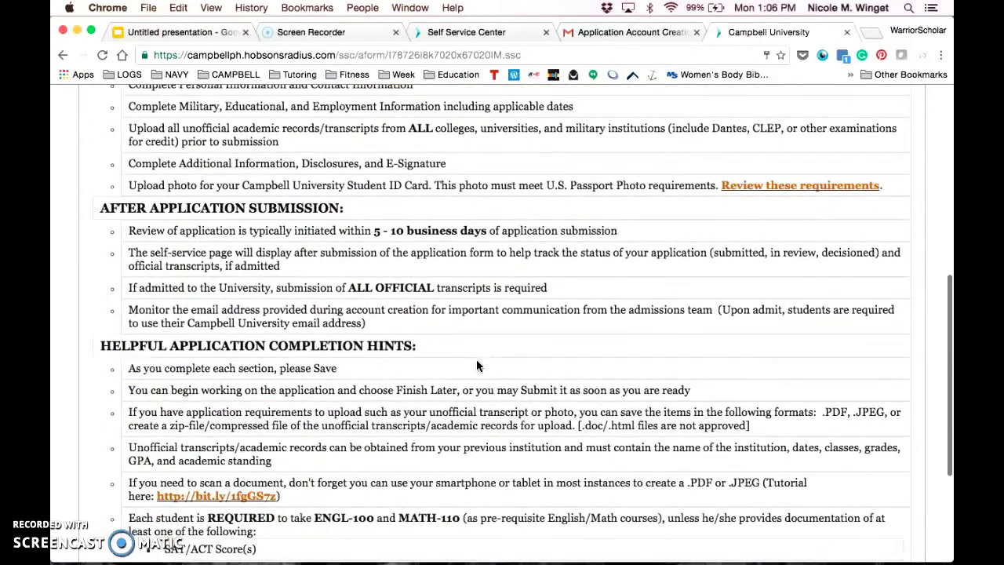
scroll(477, 365, down, 2)
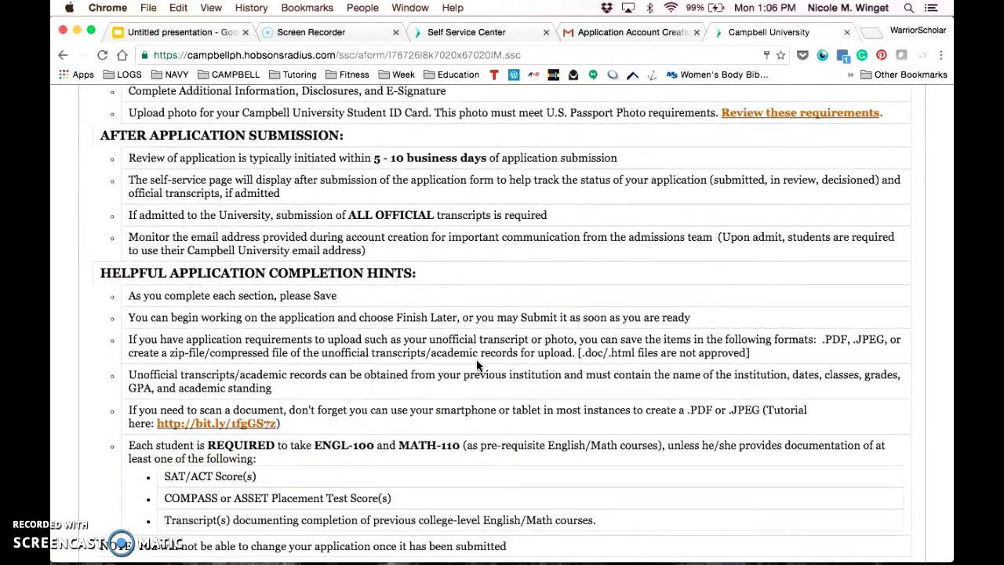
scroll(476, 359, down, 3)
click(273, 453)
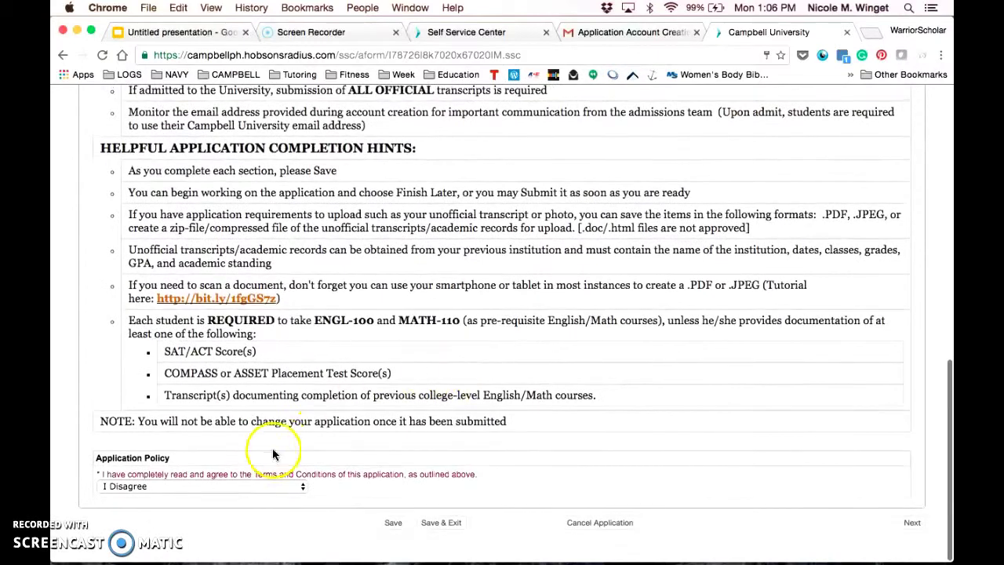
click(240, 484)
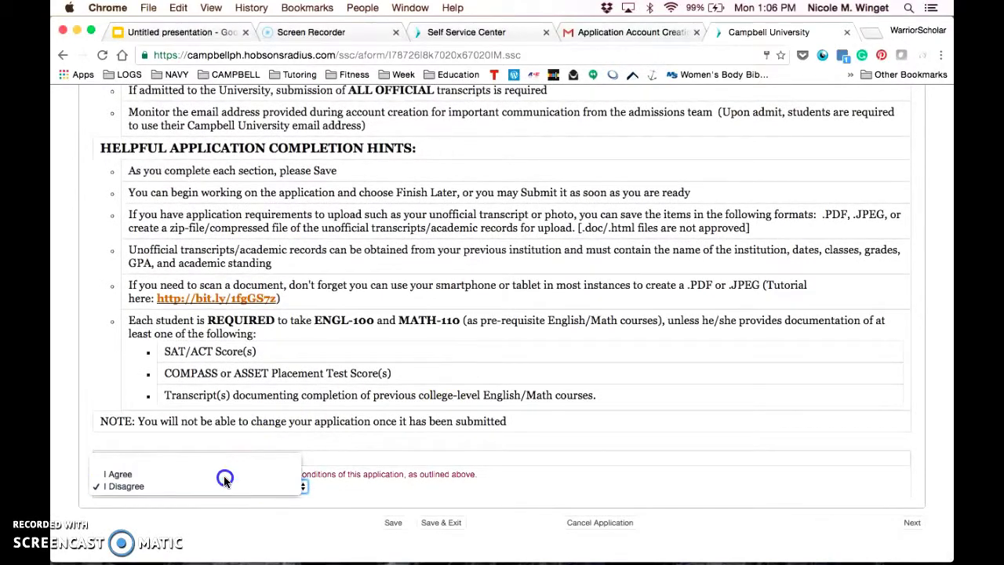
click(224, 475)
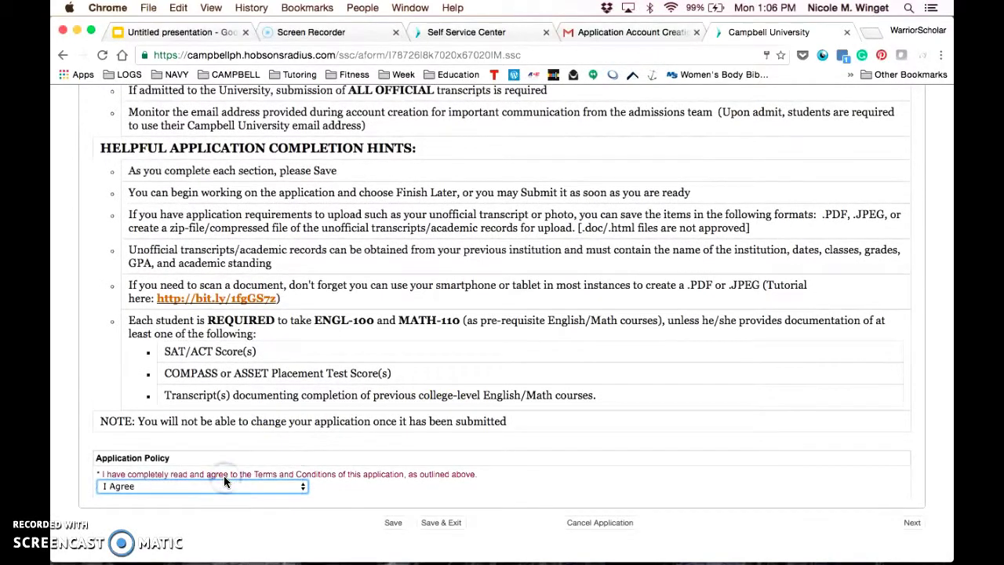
click(912, 524)
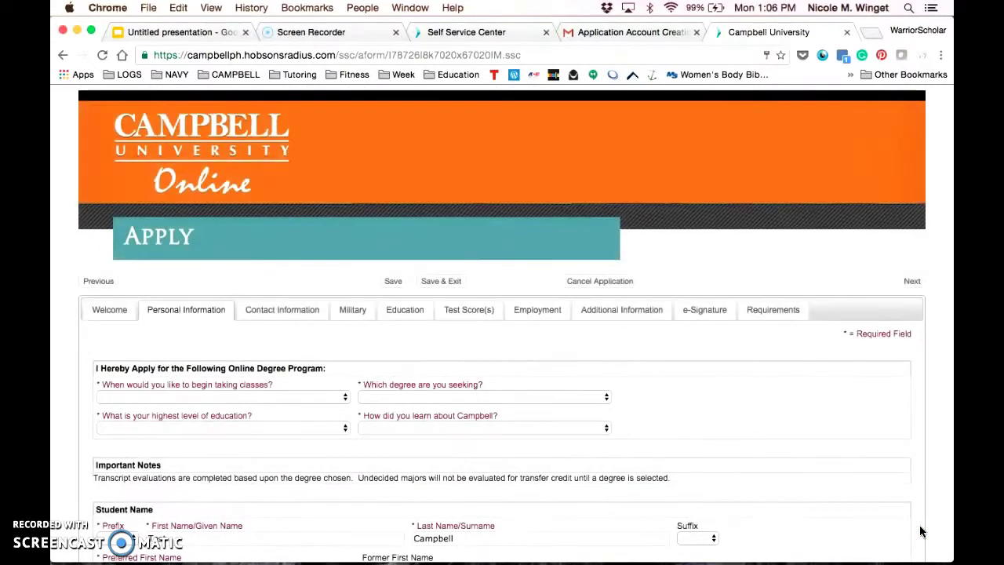
Choose Spring 1 2017 as start term and Bachelor of Arts in Christian Studies as degree.
scroll(715, 363, down, 15)
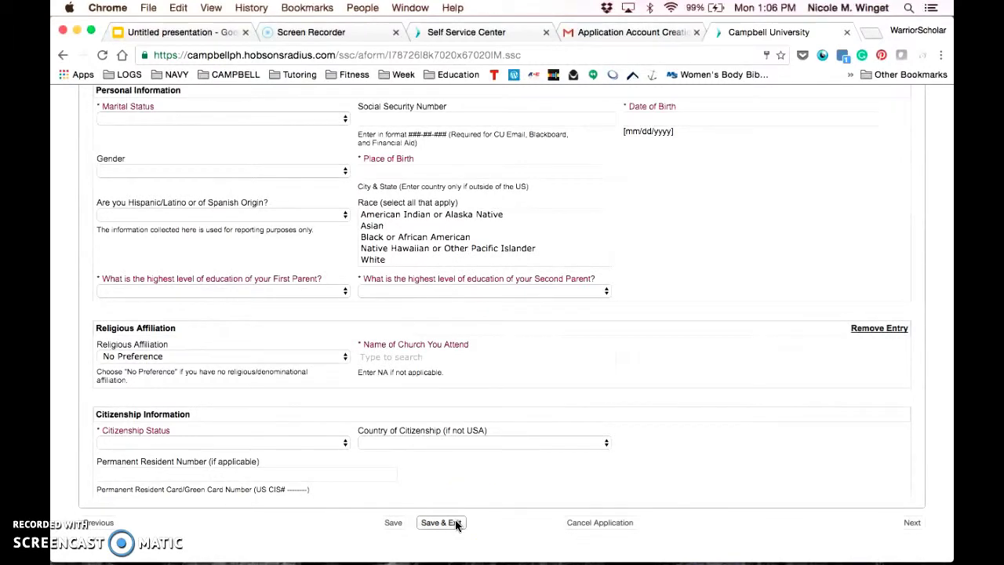
click(441, 523)
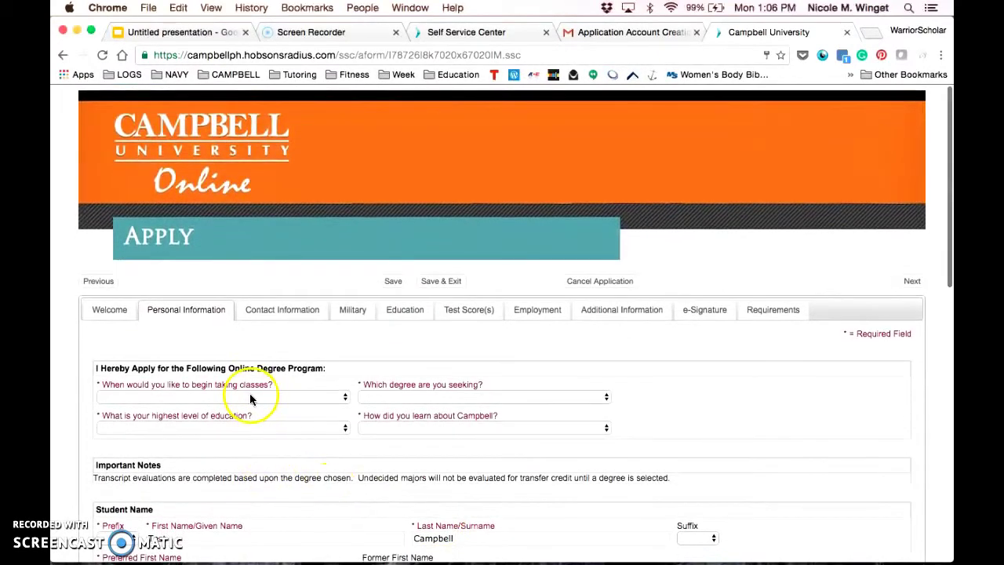
scroll(250, 396, down, 2)
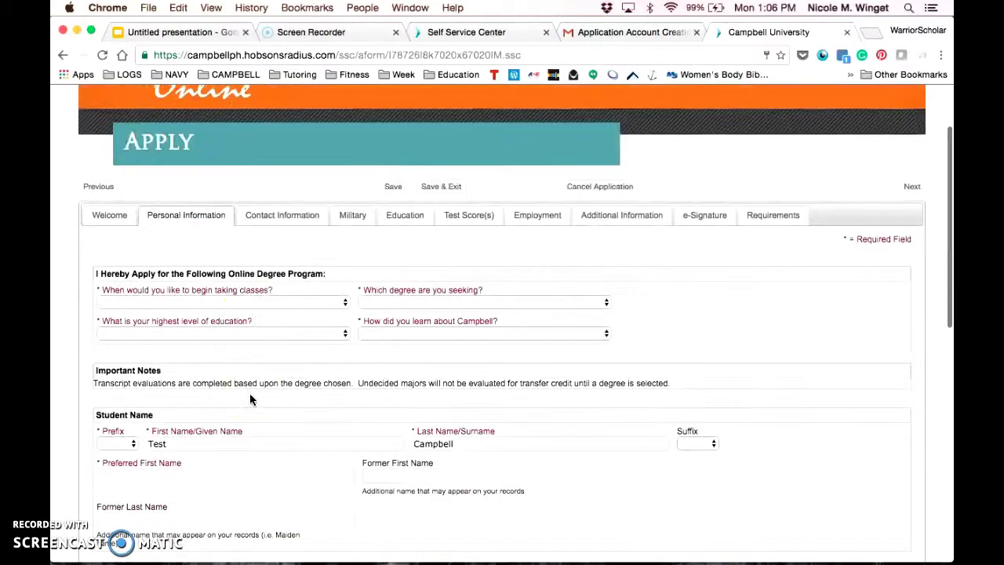
click(237, 302)
click(231, 316)
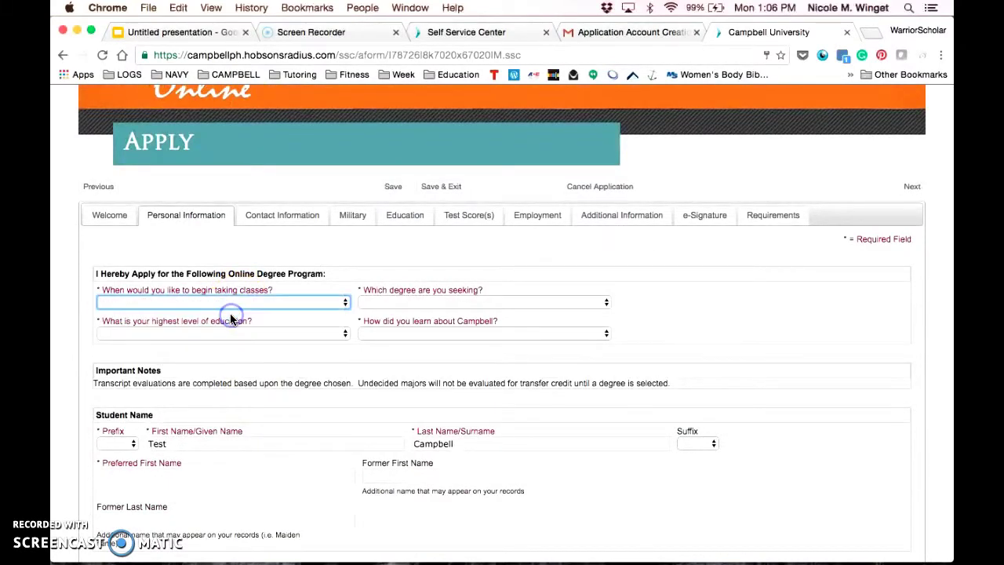
click(377, 299)
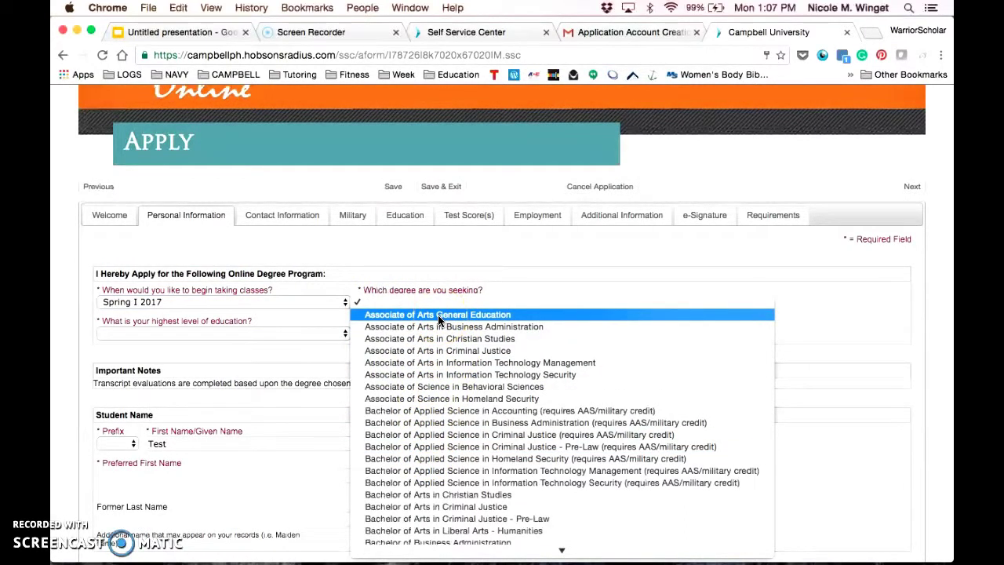
scroll(439, 318, down, 3)
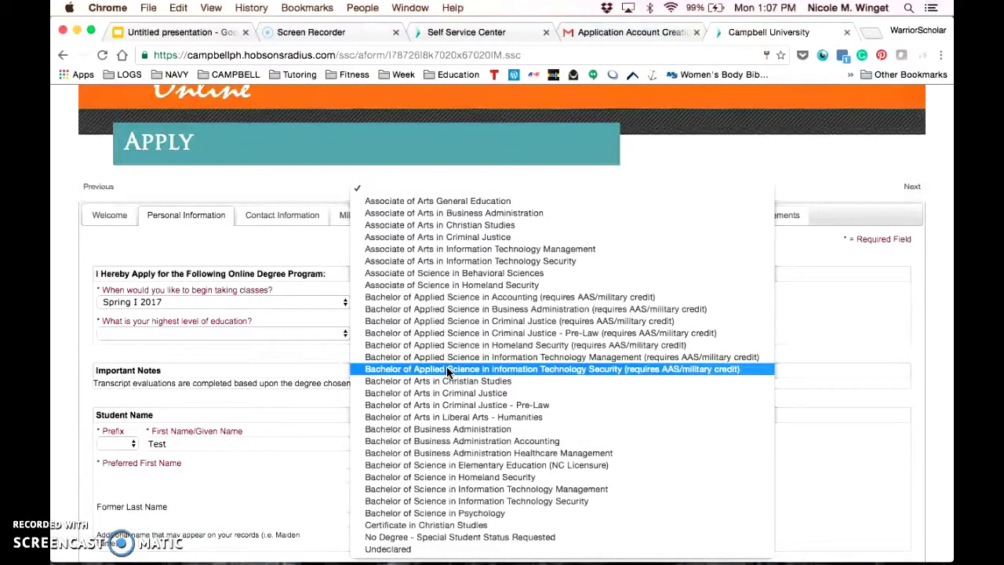
drag(448, 372, 461, 390)
click(248, 334)
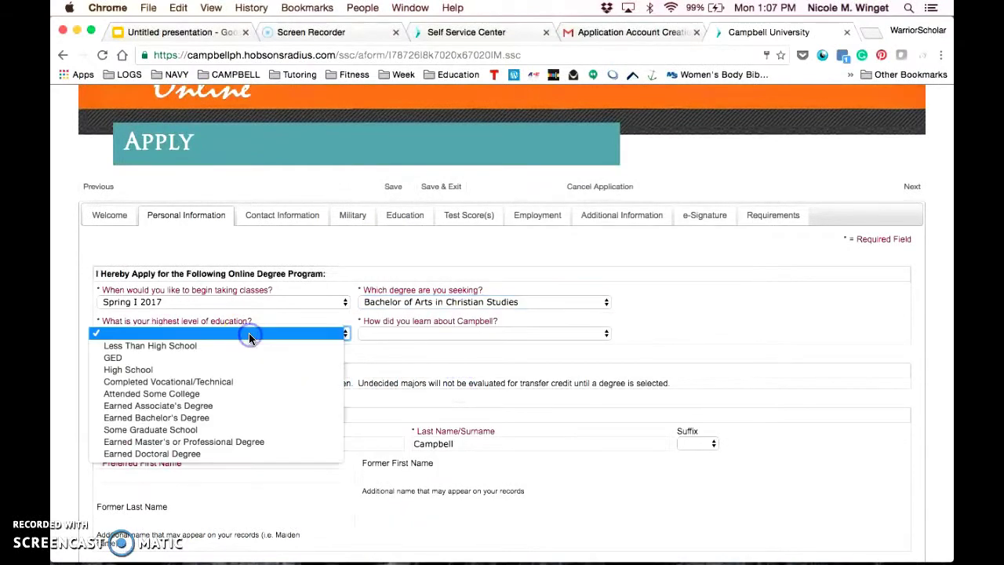
Set Attended Some College, referral source Family, prefix Ms., and enter the preferred first name.
click(234, 394)
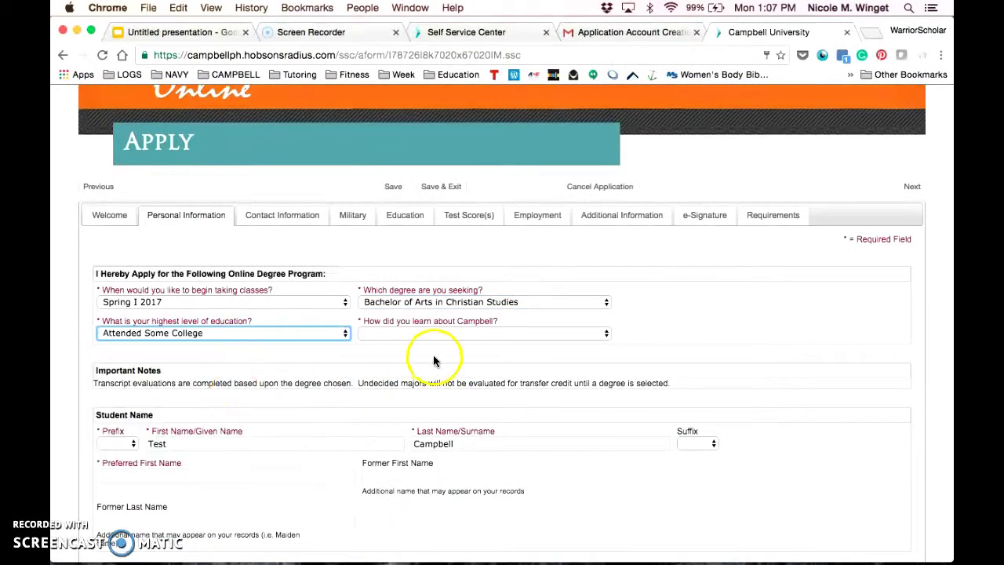
click(427, 333)
click(443, 430)
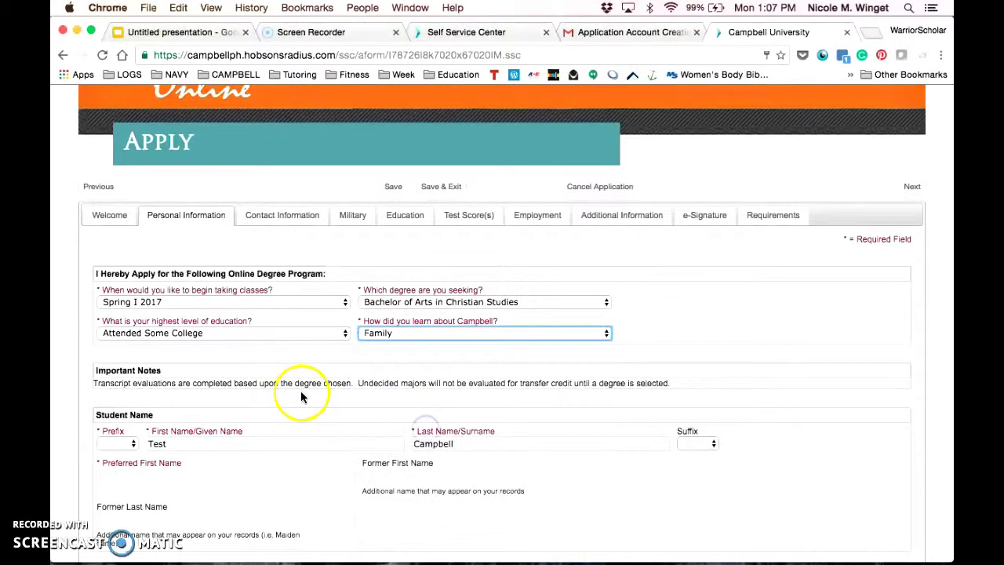
scroll(299, 391, down, 1)
click(118, 389)
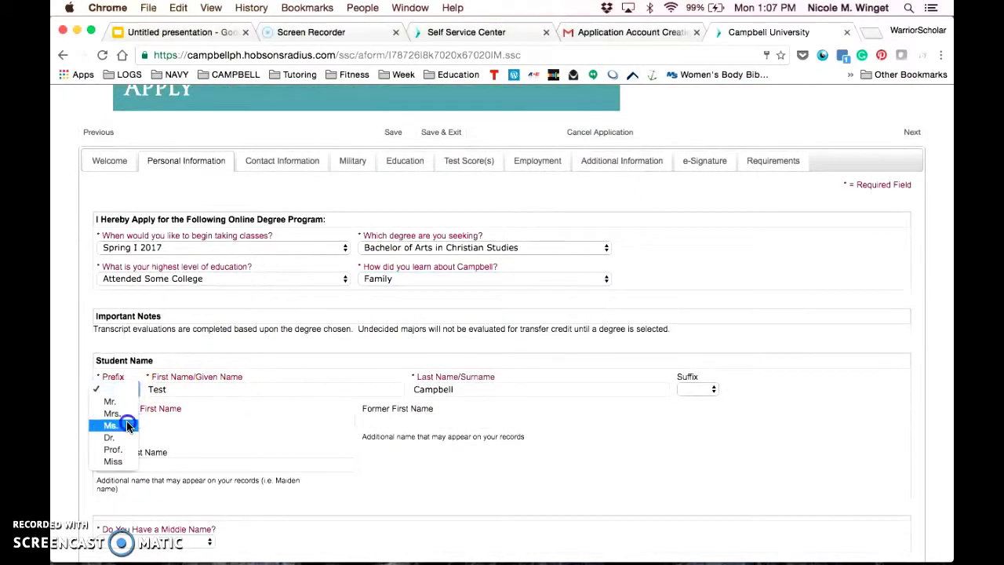
click(128, 423)
click(193, 422)
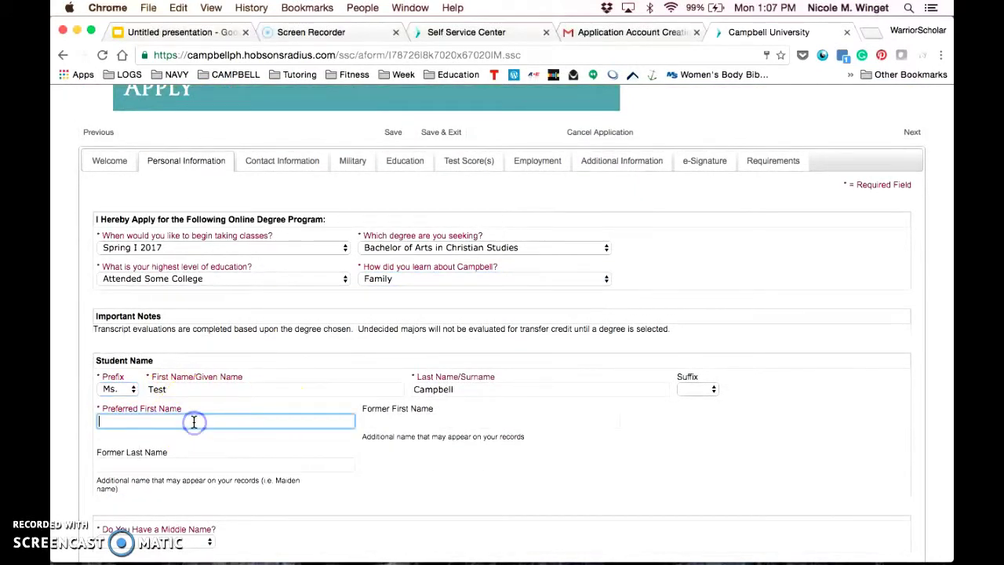
text(Nucik)
text(cole)
Answer No to middle name, set marital status Married, and enter birth date and place.
key(Tab)
key(Tab)
key(Tab)
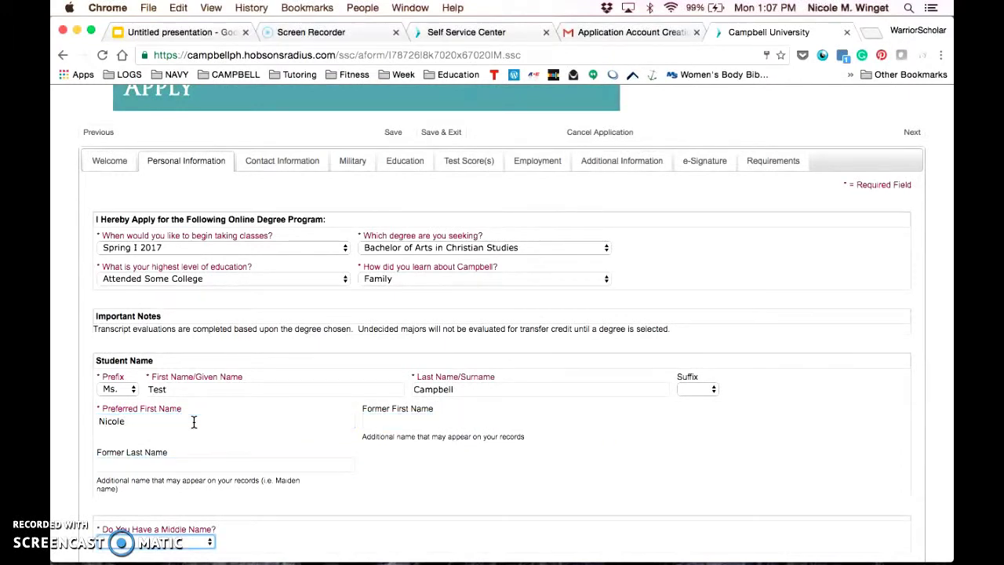
key(n)
key(Tab)
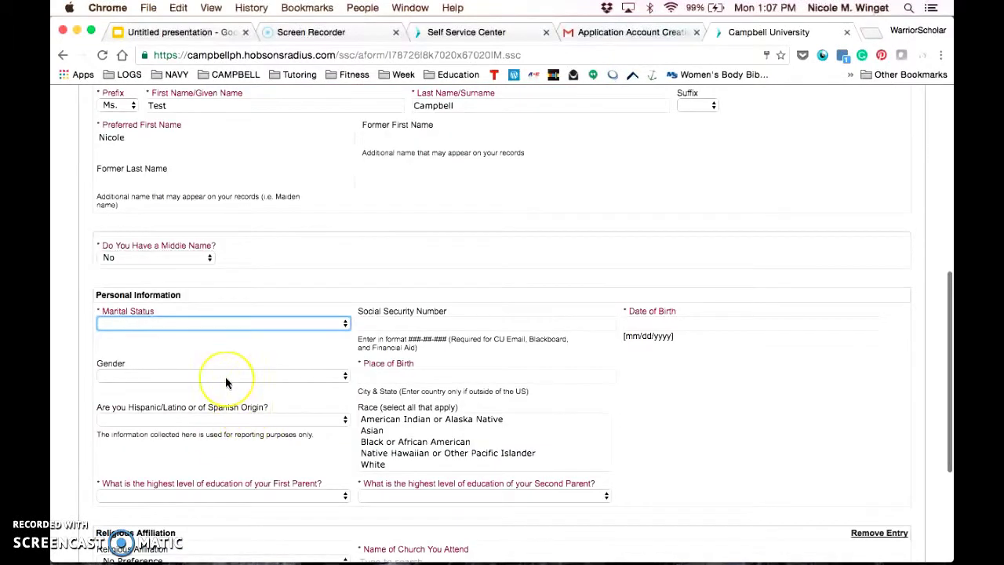
key(m)
key(Tab)
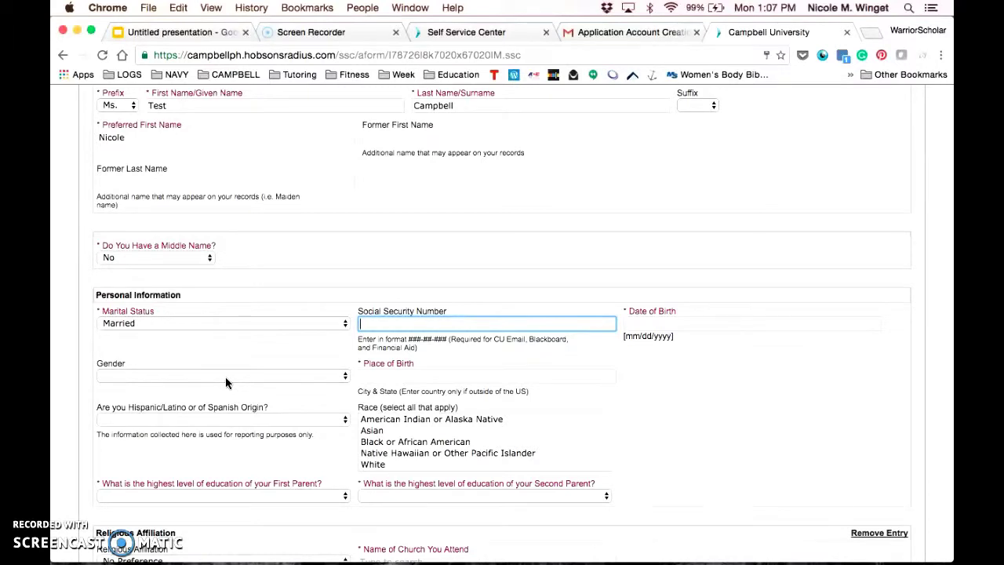
key(Tab)
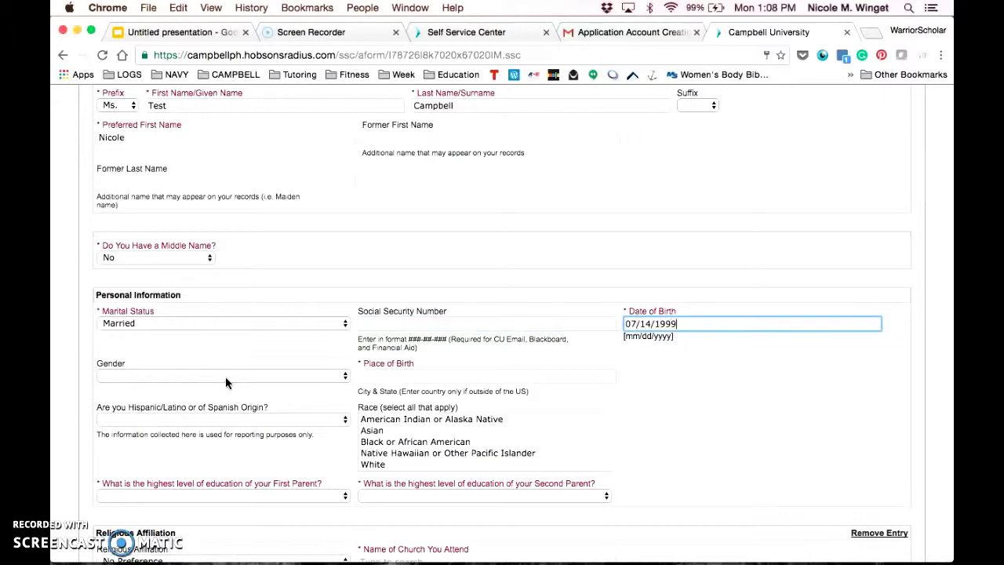
key(Tab)
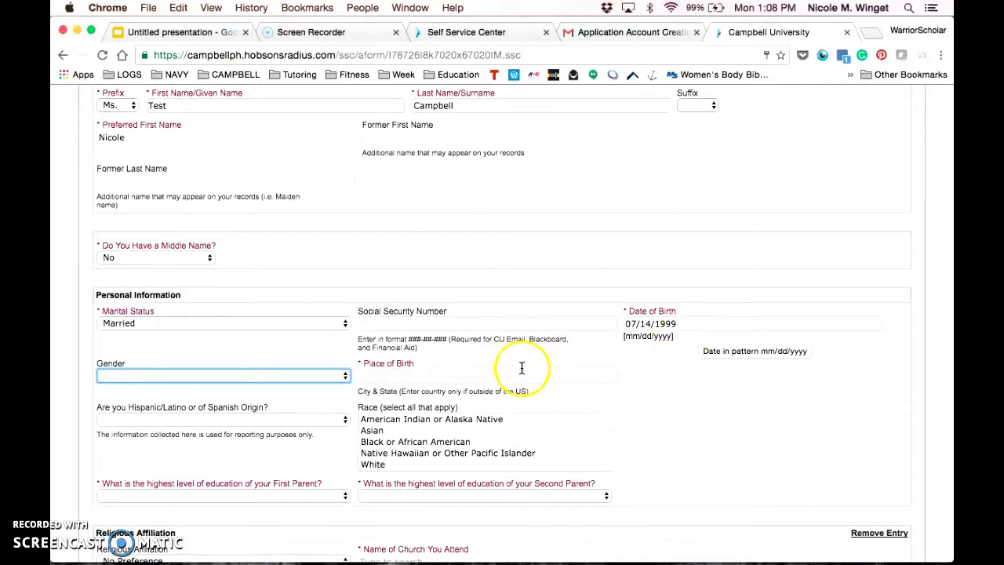
click(487, 379)
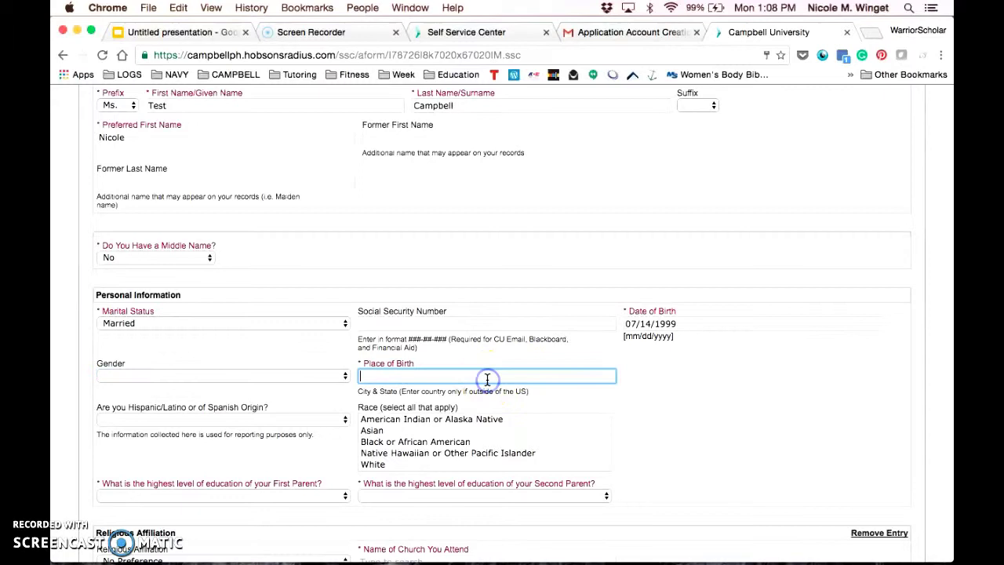
text(Granger, OH)
key(Tab)
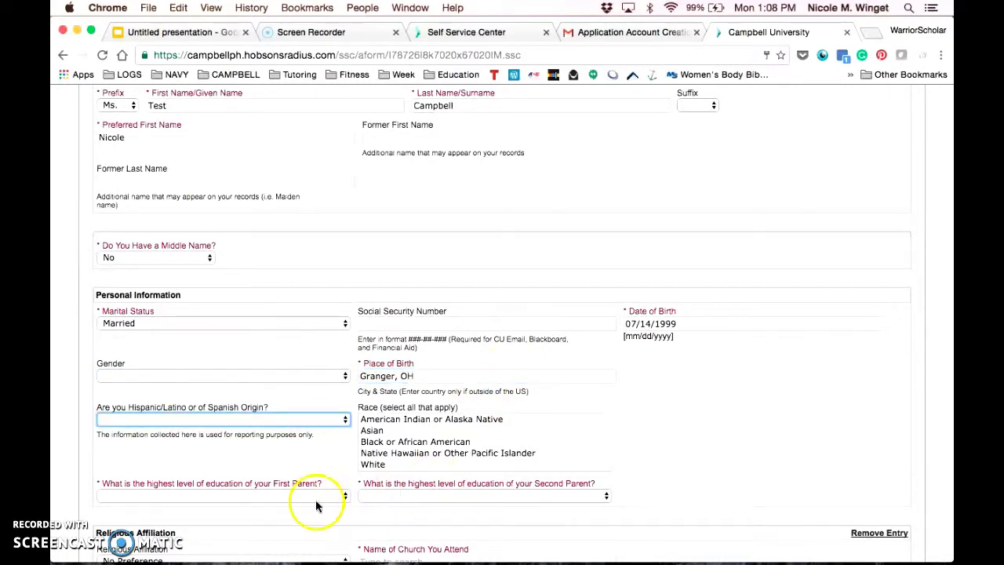
Set both parents' education to Less Than High School, gender Female, race White, not Hispanic/Latino.
click(316, 501)
click(275, 520)
click(408, 484)
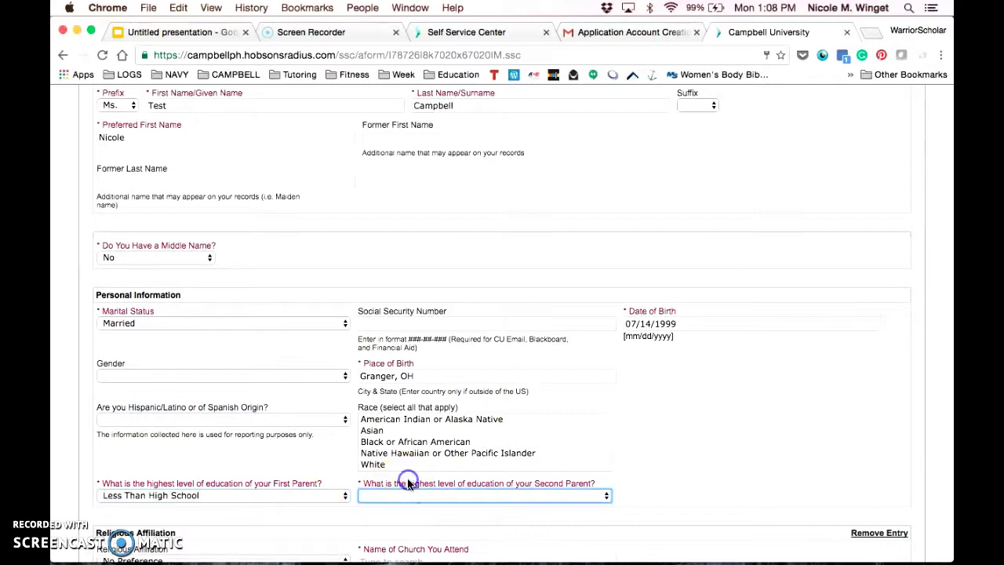
click(408, 495)
click(416, 521)
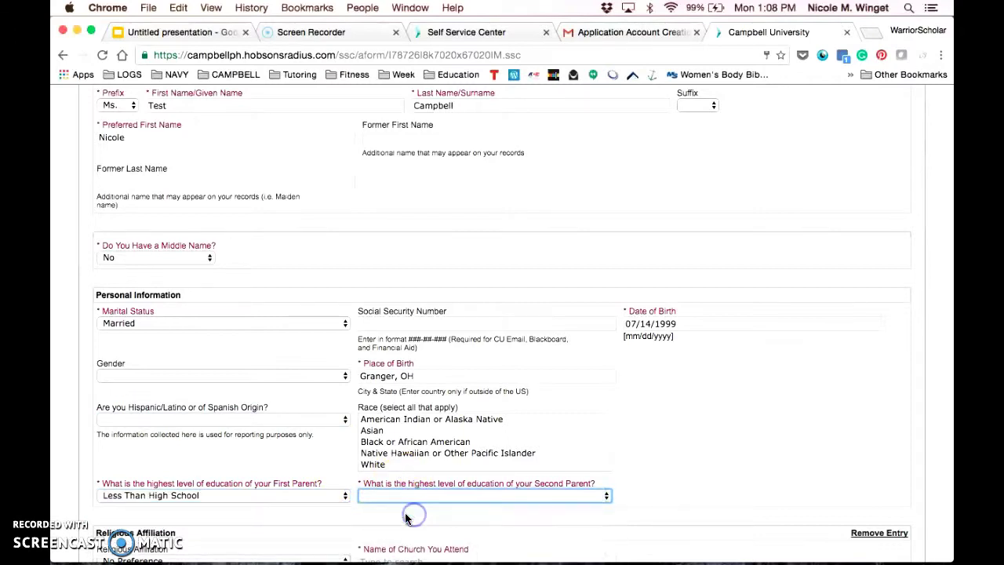
click(232, 378)
click(230, 386)
click(207, 419)
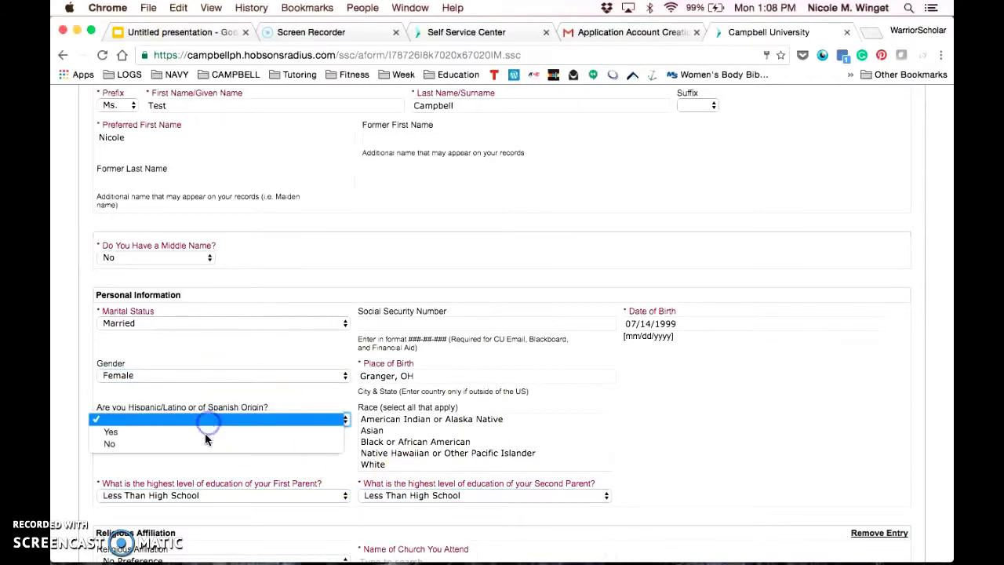
click(199, 432)
click(400, 465)
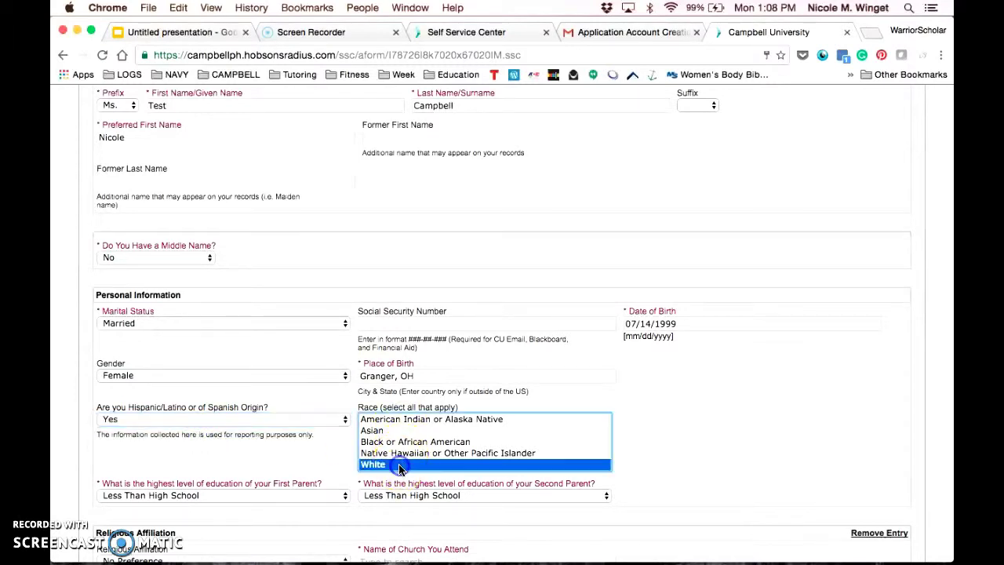
scroll(635, 419, down, 3)
click(287, 341)
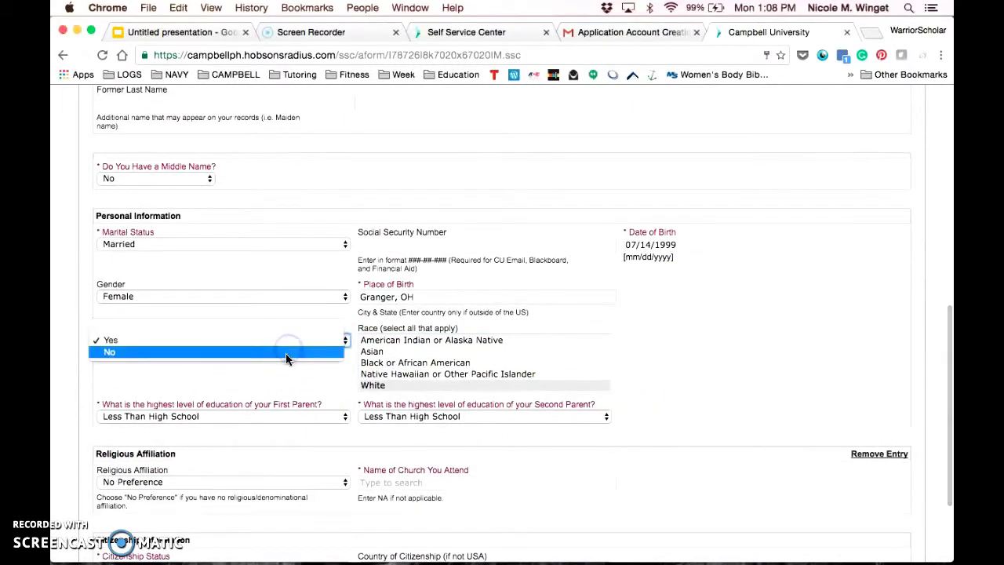
click(286, 354)
Enter NA as church name, choose US Citizen, and continue to Contact Information.
scroll(753, 345, down, 4)
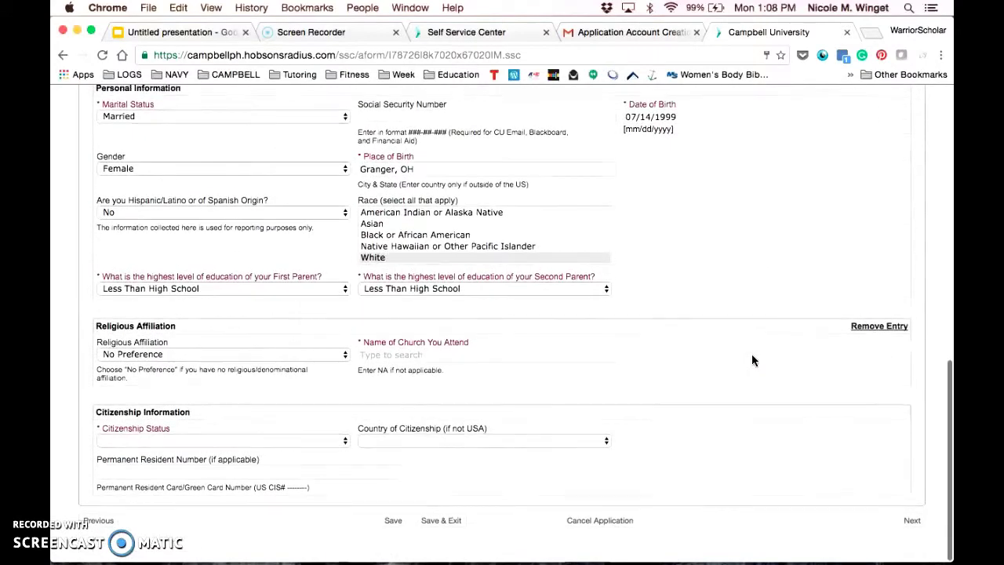
click(479, 357)
text(NA)
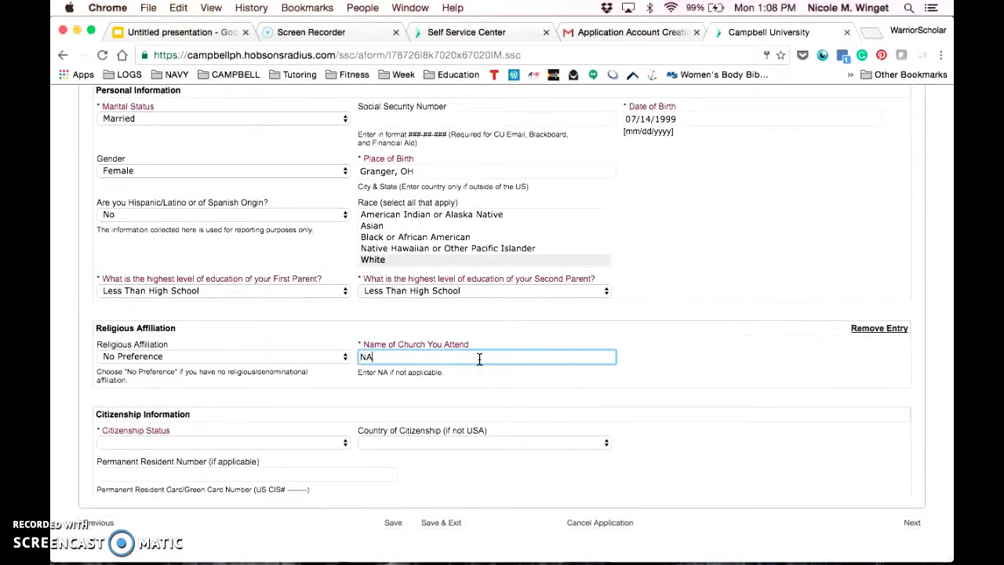
mouse_move(448, 373)
mouse_down()
mouse_move(351, 374)
mouse_move(447, 372)
mouse_up()
click(351, 374)
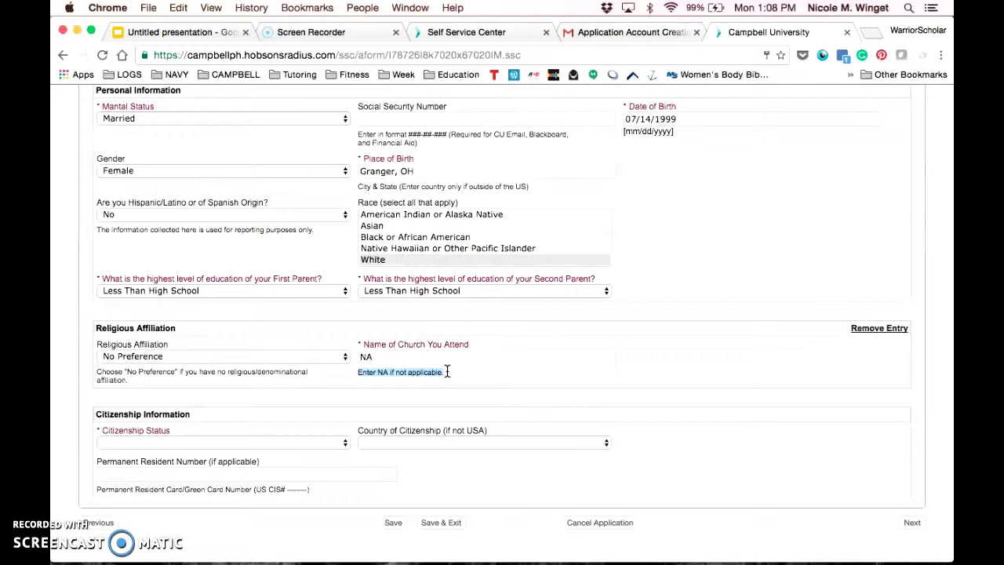
click(327, 443)
click(306, 453)
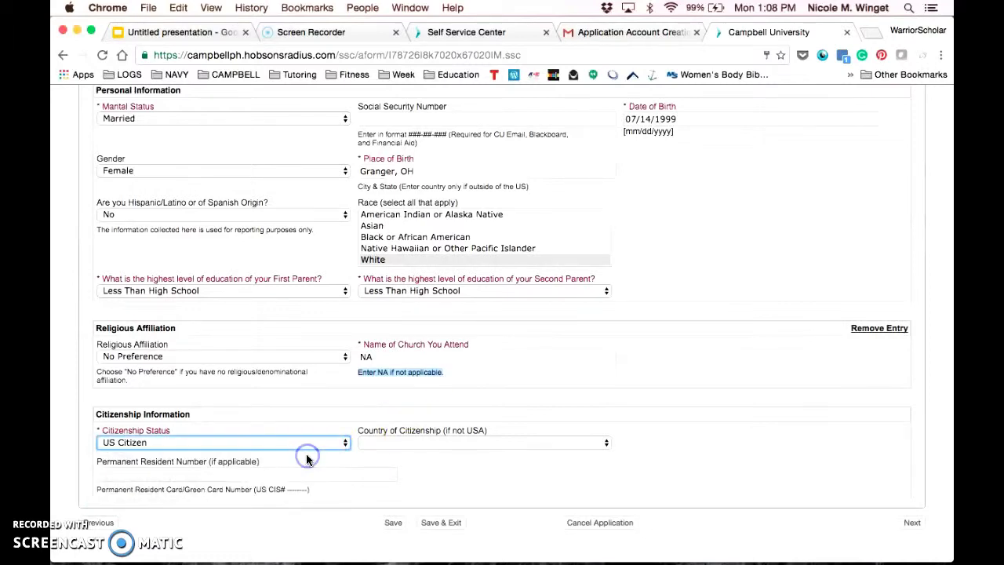
click(912, 523)
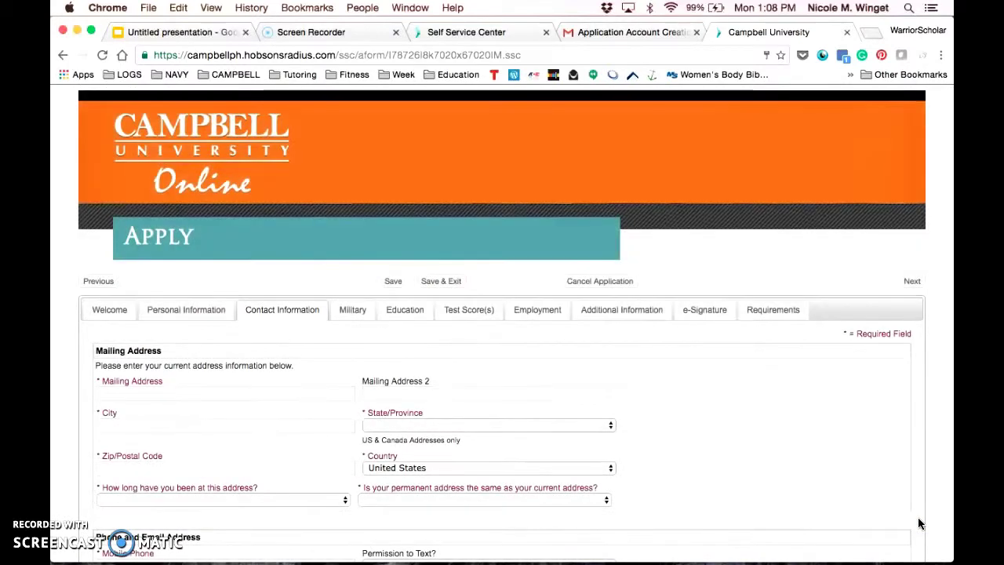
Enter the mailing address, city, state and zip code.
click(343, 396)
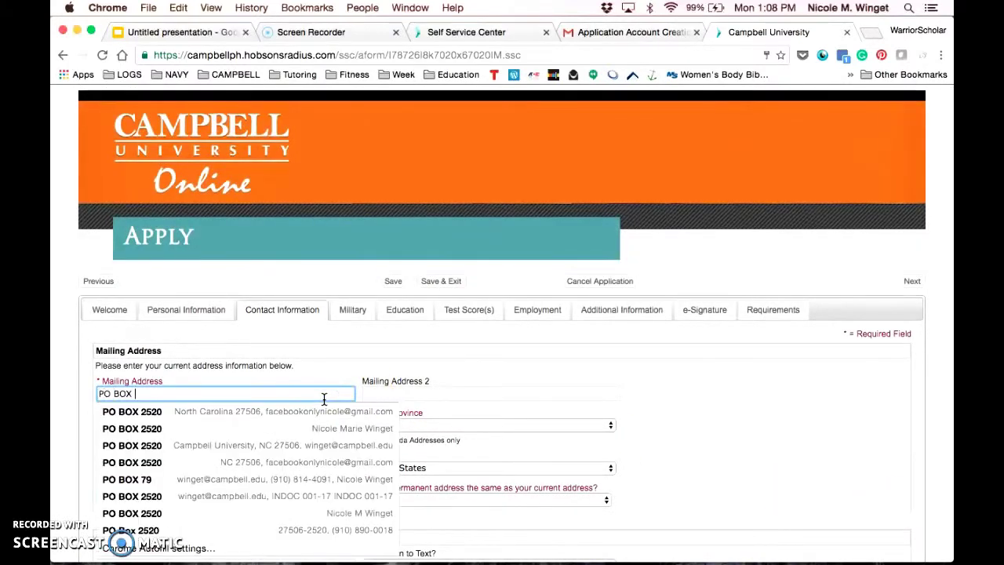
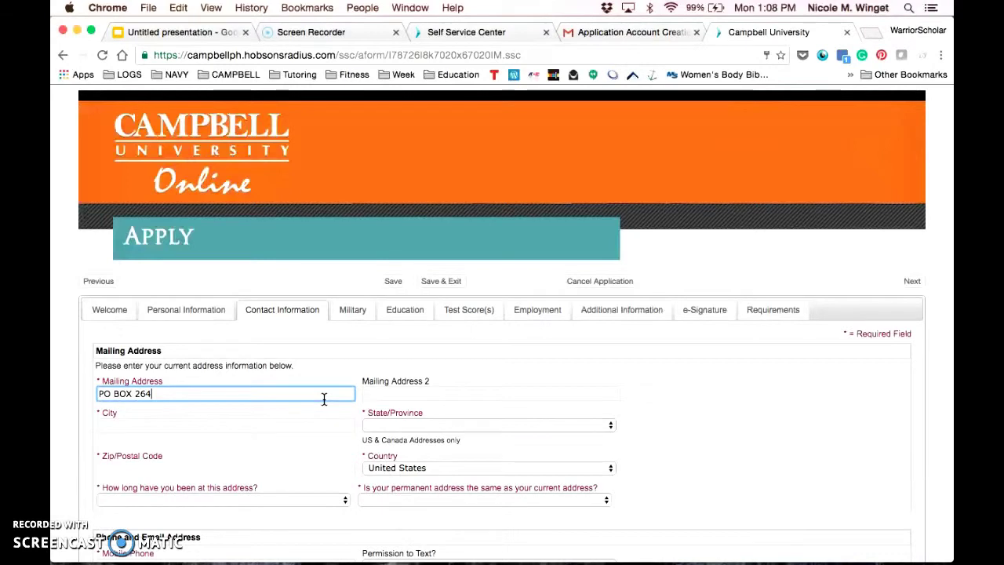
key(Tab)
text(Buies Creek)
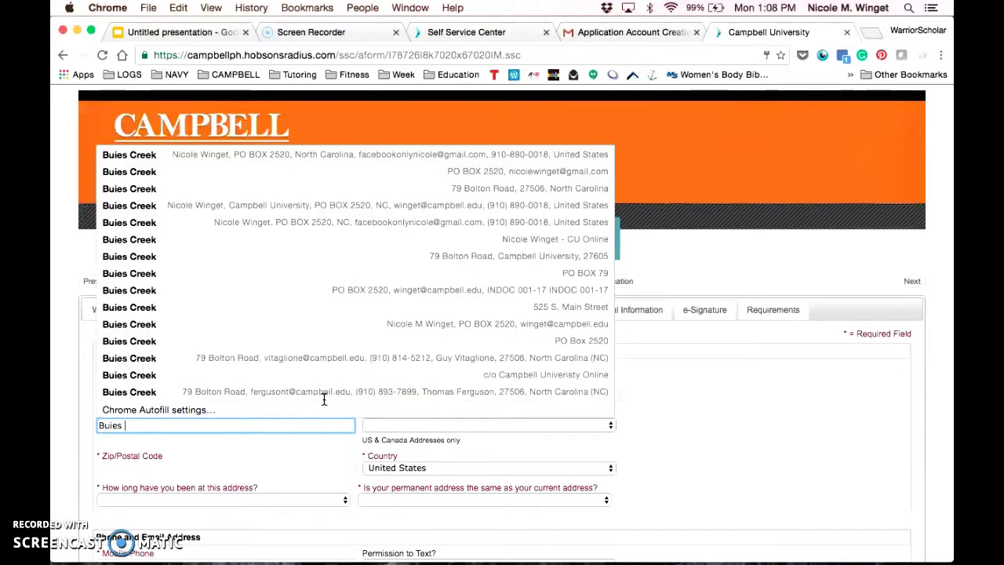
key(Tab)
key(n)
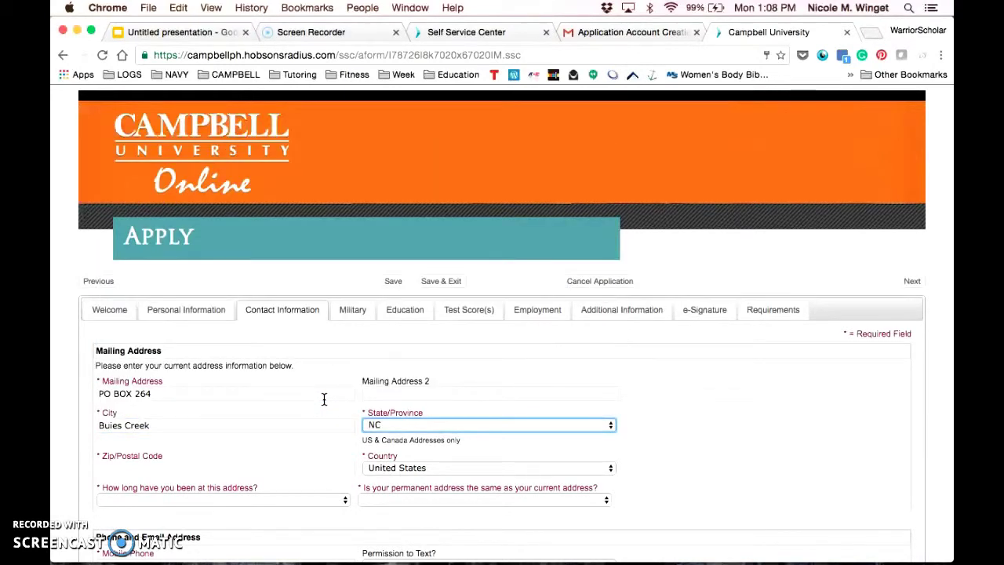
key(Tab)
text(275)
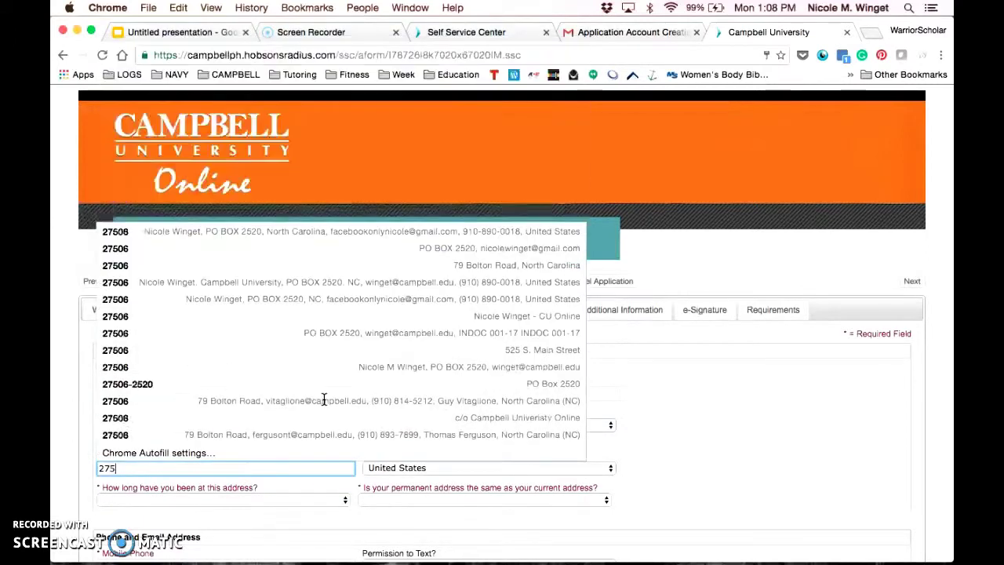
text(06)
key(Tab)
key(Tab)
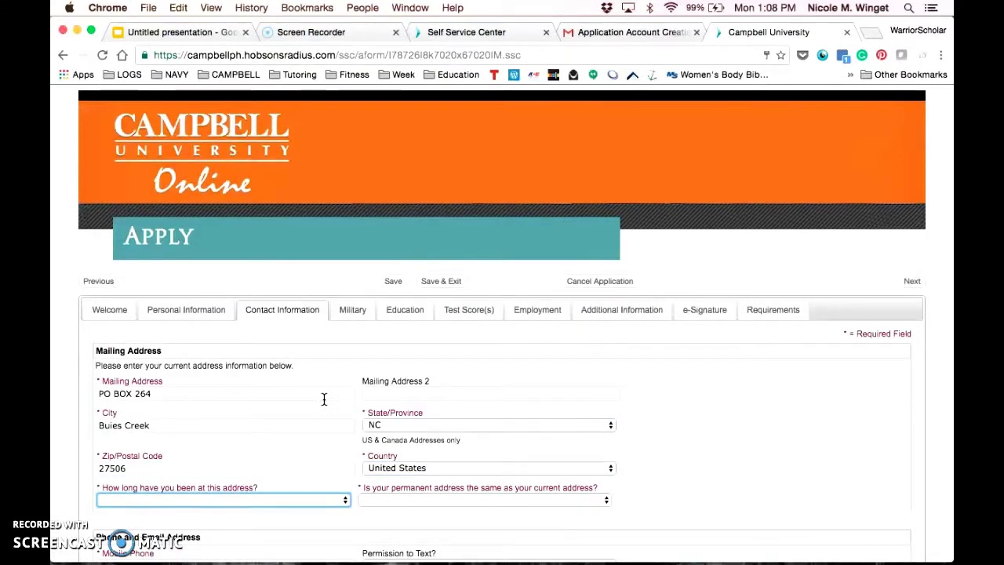
Set time at address to More than 6 months and permanent address same as current.
click(292, 502)
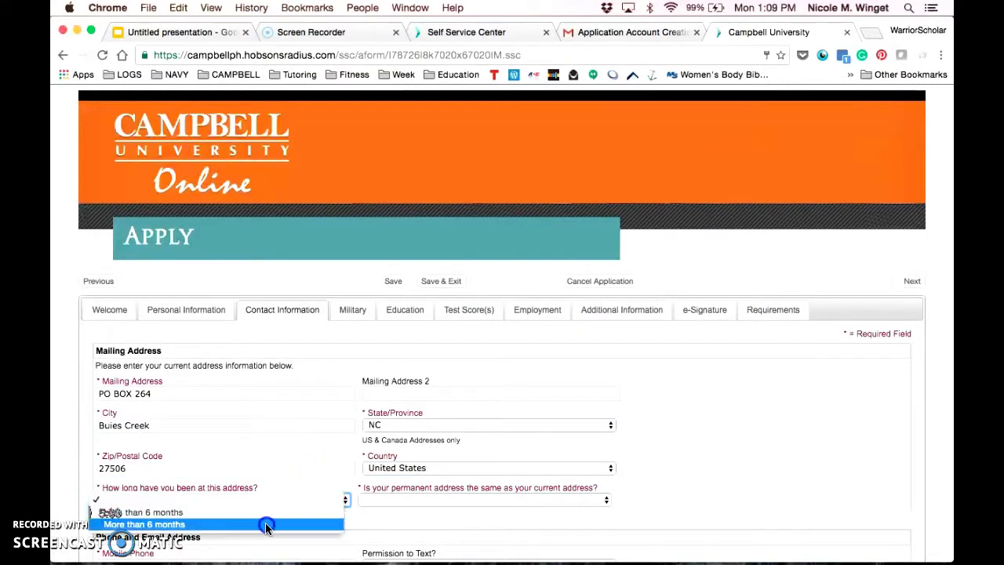
click(266, 525)
click(419, 499)
click(417, 512)
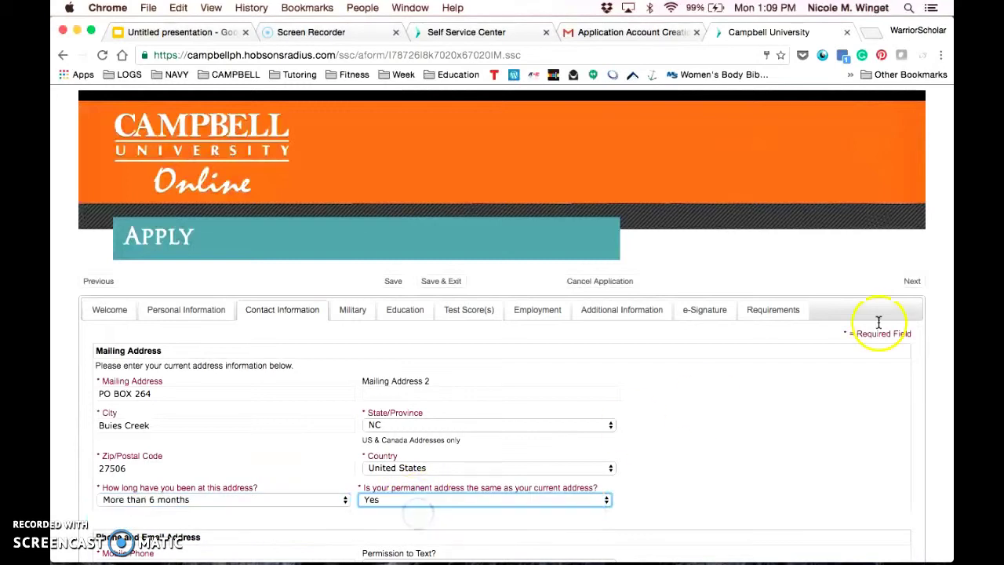
scroll(767, 373, down, 3)
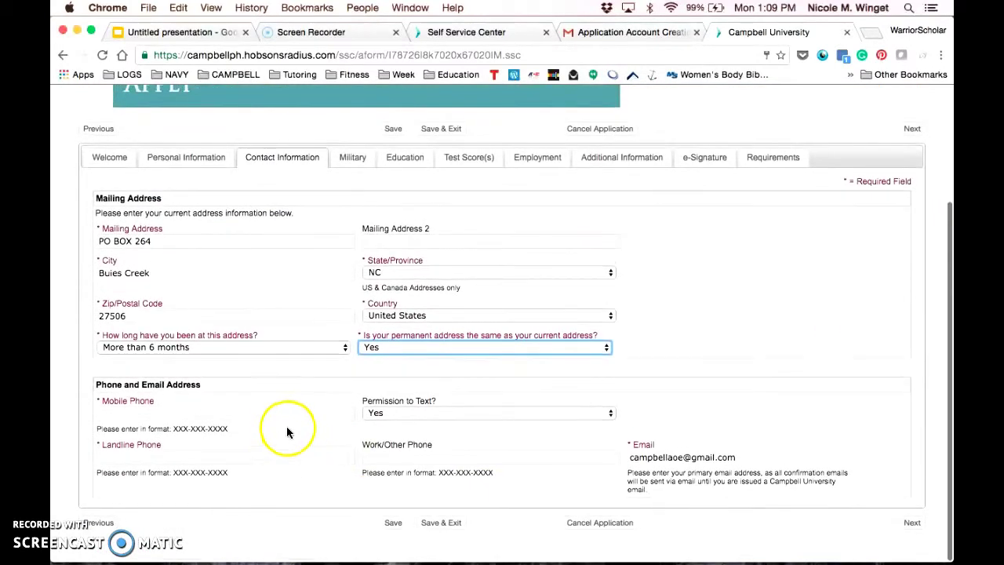
Enter the mobile and landline phone numbers, leave work phone blank, and continue to Military.
click(283, 414)
text(910-999-9999)
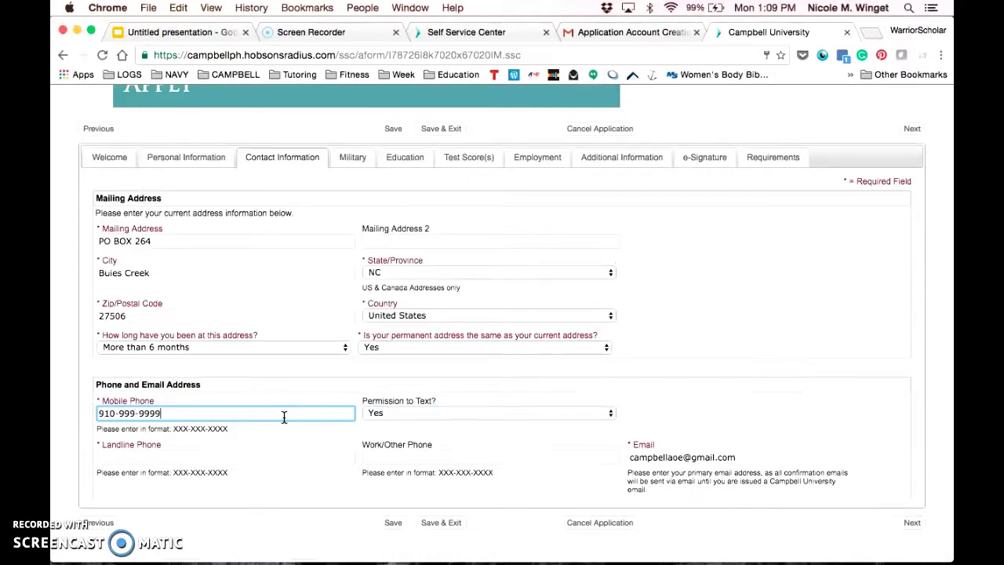
key(Tab)
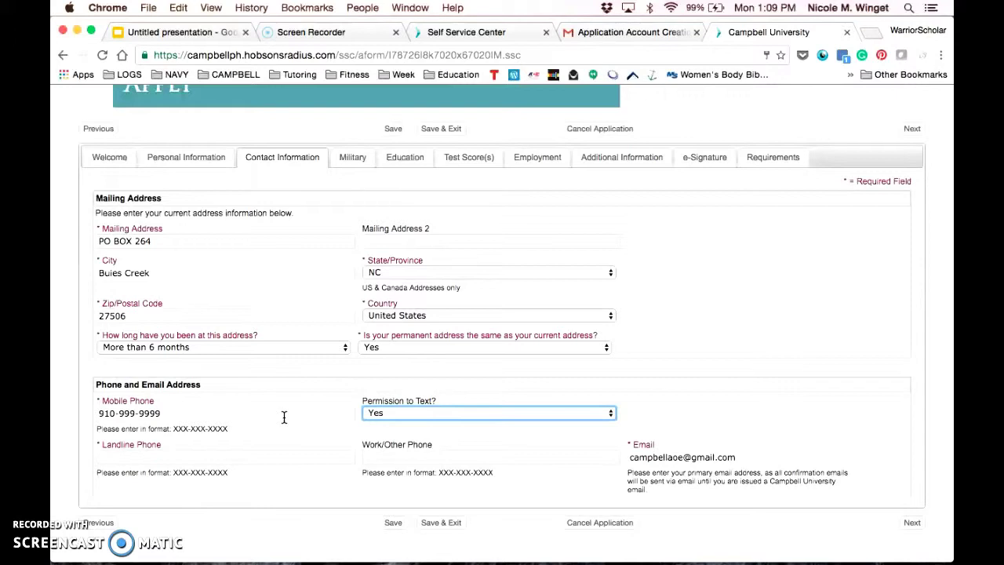
click(139, 460)
text(910-)
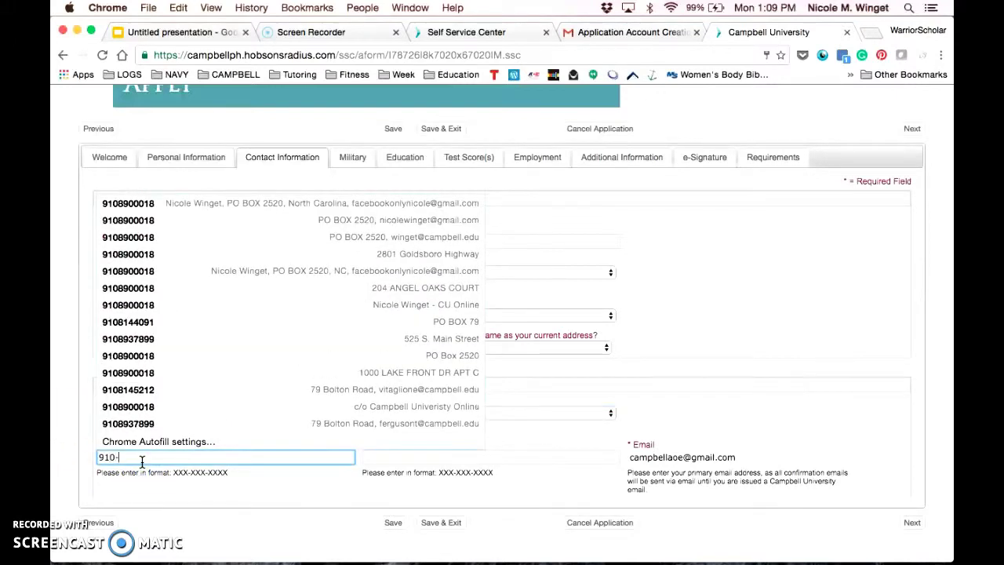
text(999-1111)
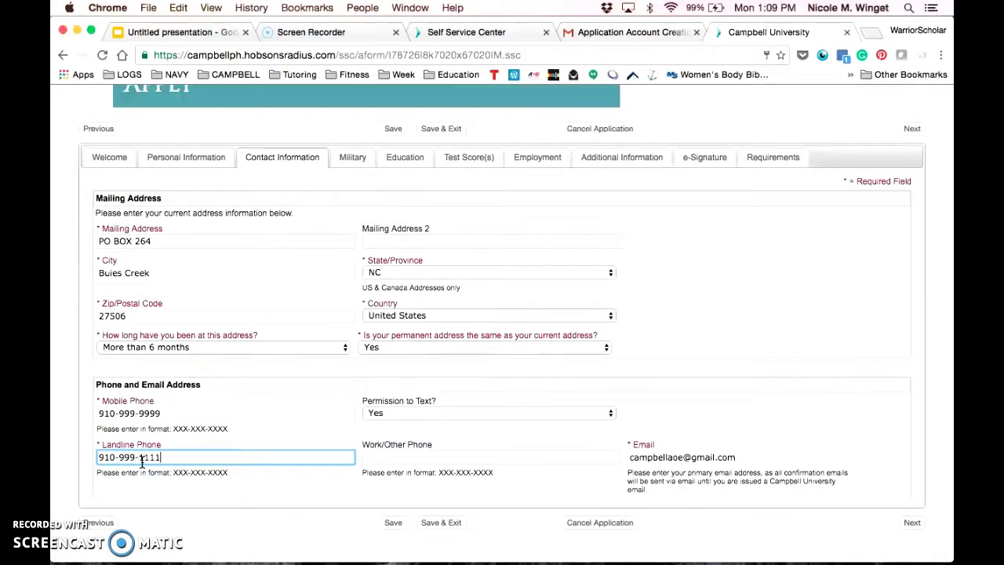
key(Tab)
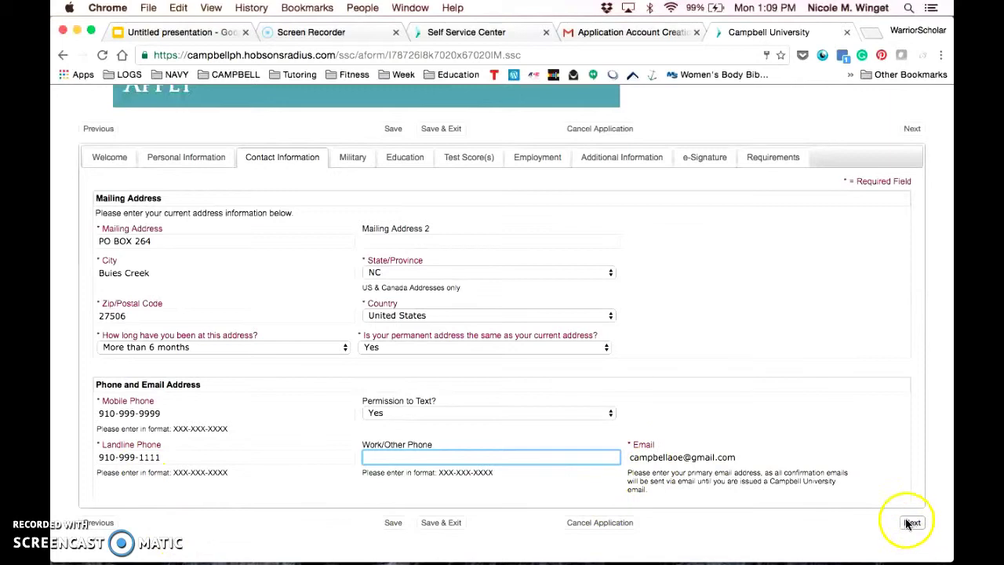
click(766, 449)
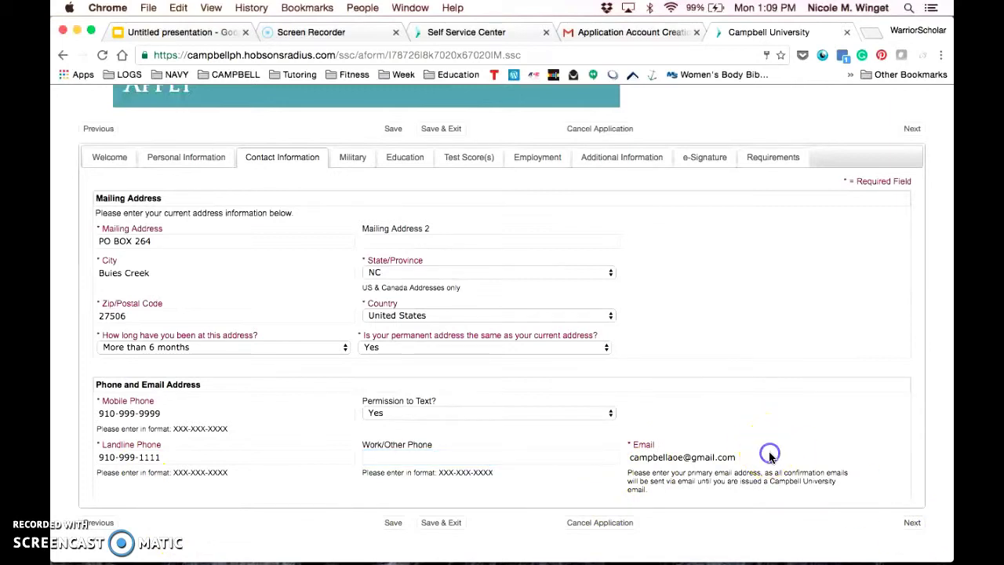
click(910, 524)
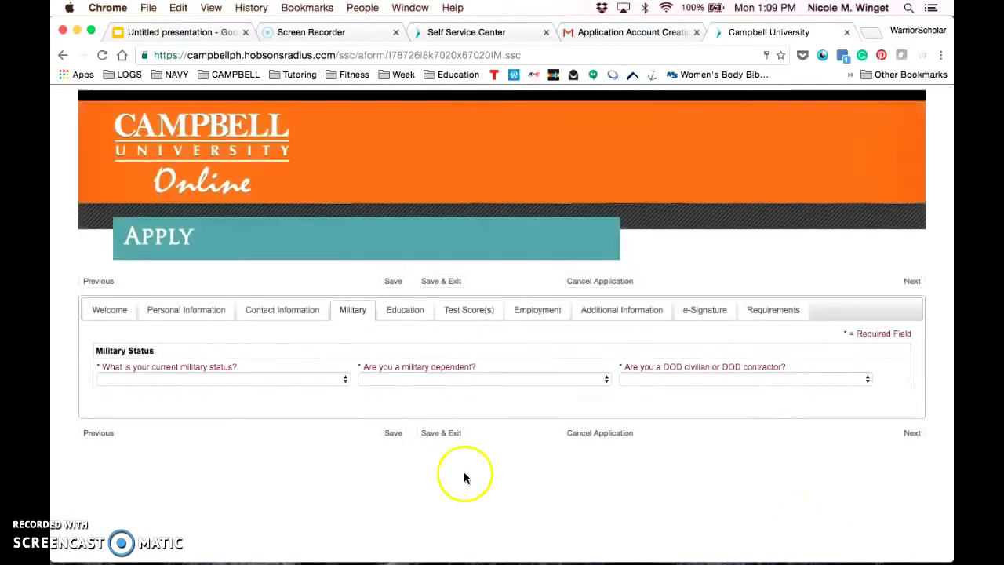
Set military status to Active Duty, answering No to dependent and No to DOD civilian/contractor.
click(314, 379)
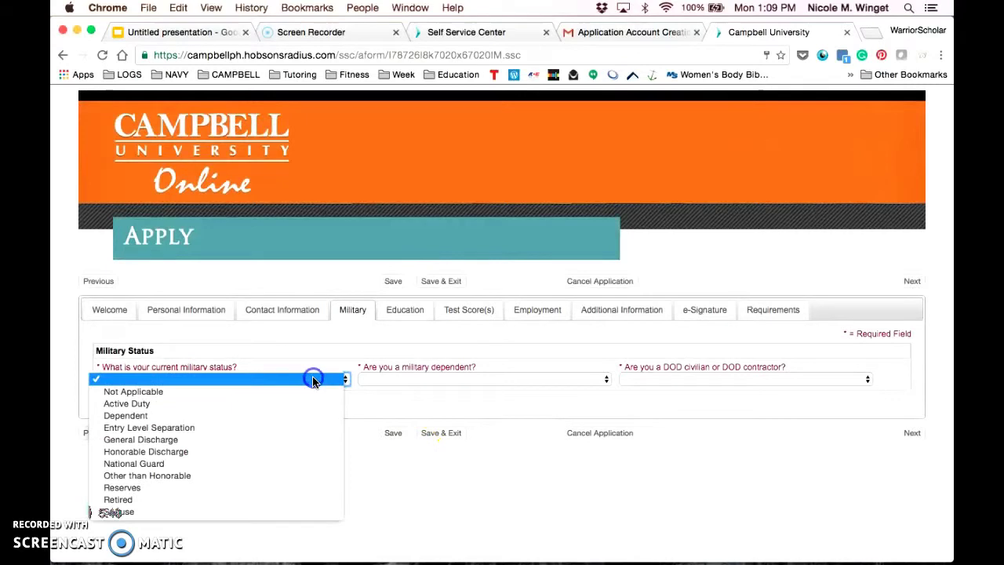
click(266, 405)
click(400, 379)
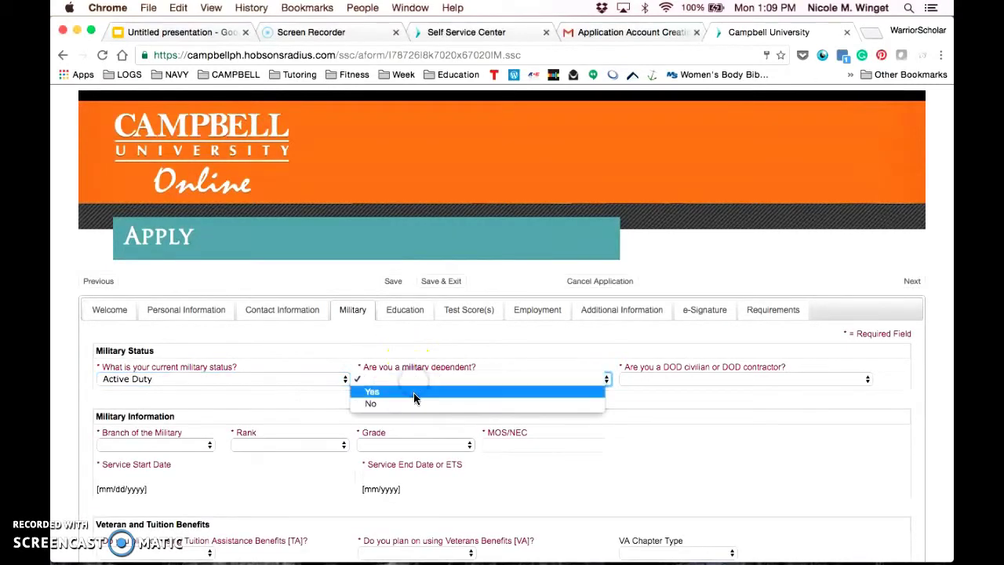
click(414, 403)
click(643, 379)
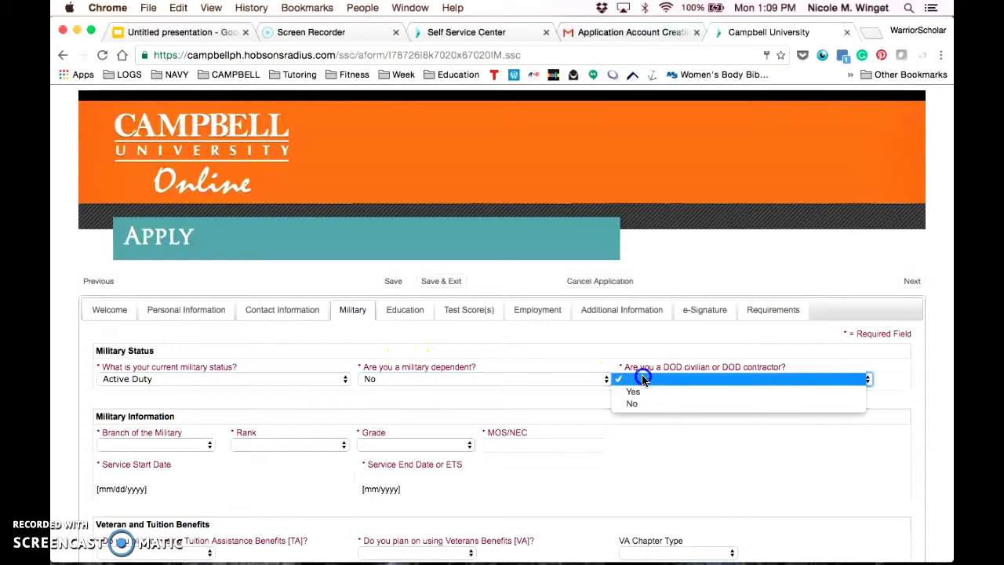
click(641, 404)
scroll(499, 398, down, 2)
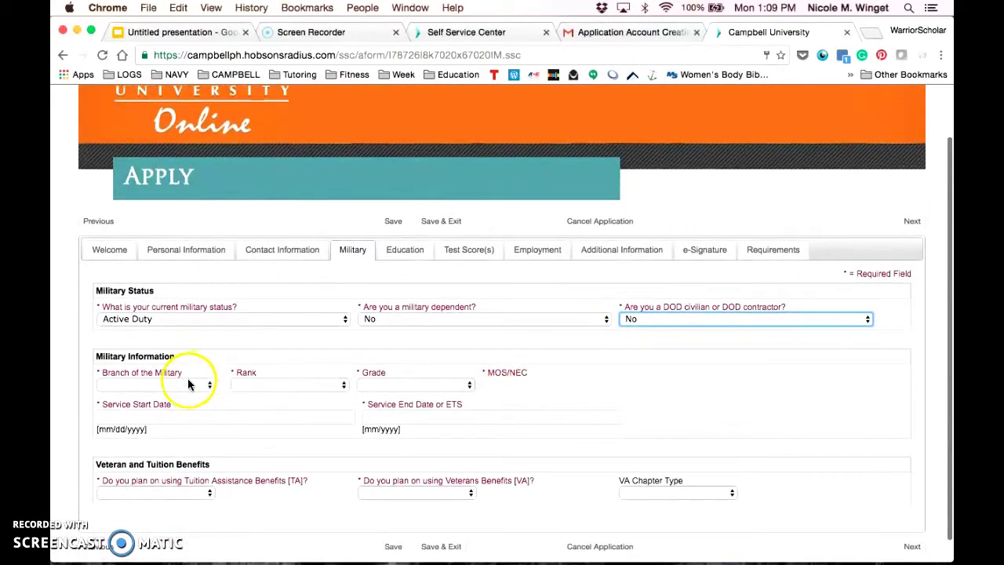
Choose branch Navy, rank ENL, grade E6, and enter MOS/NEC 1835.
click(188, 383)
click(168, 458)
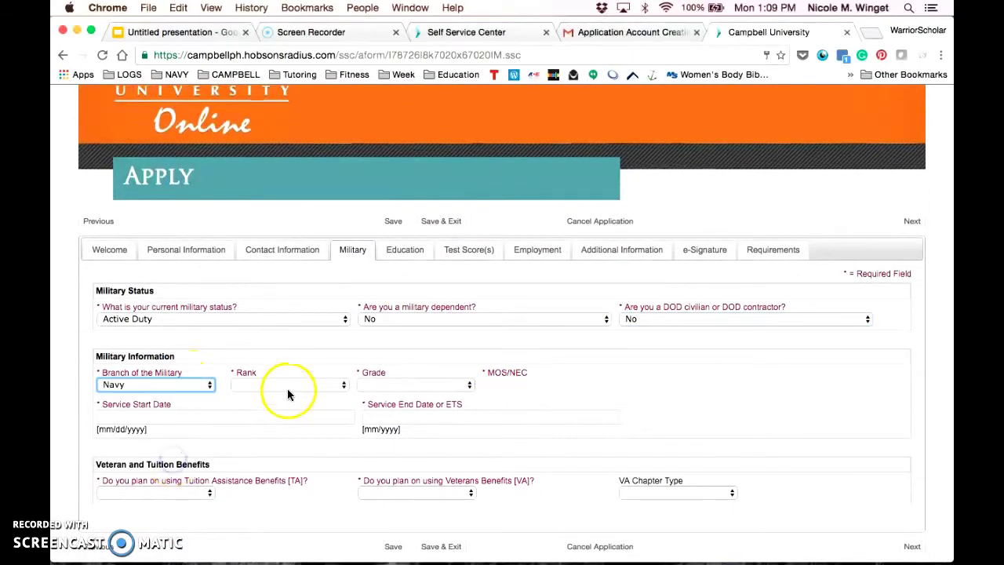
click(287, 384)
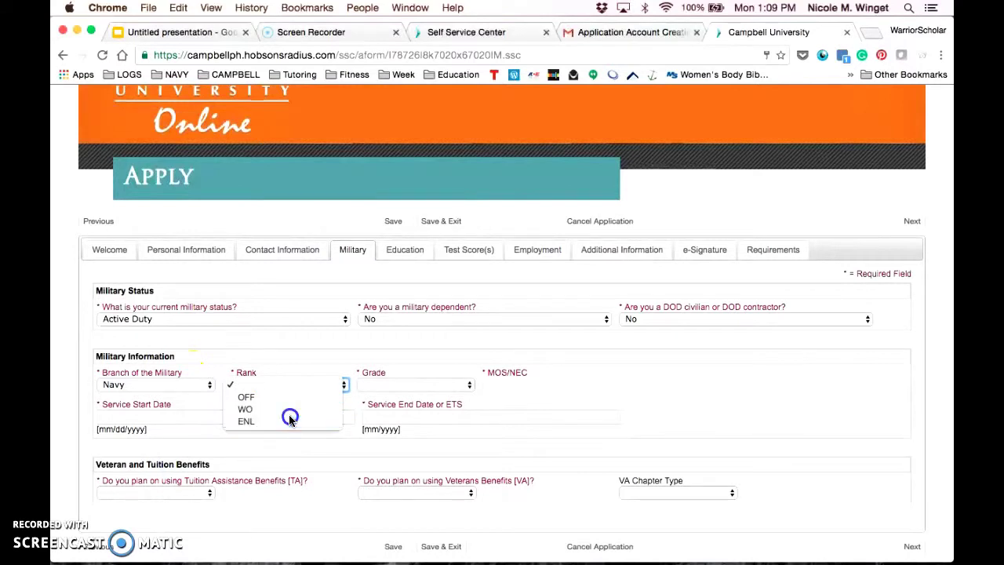
click(290, 419)
click(416, 384)
click(399, 456)
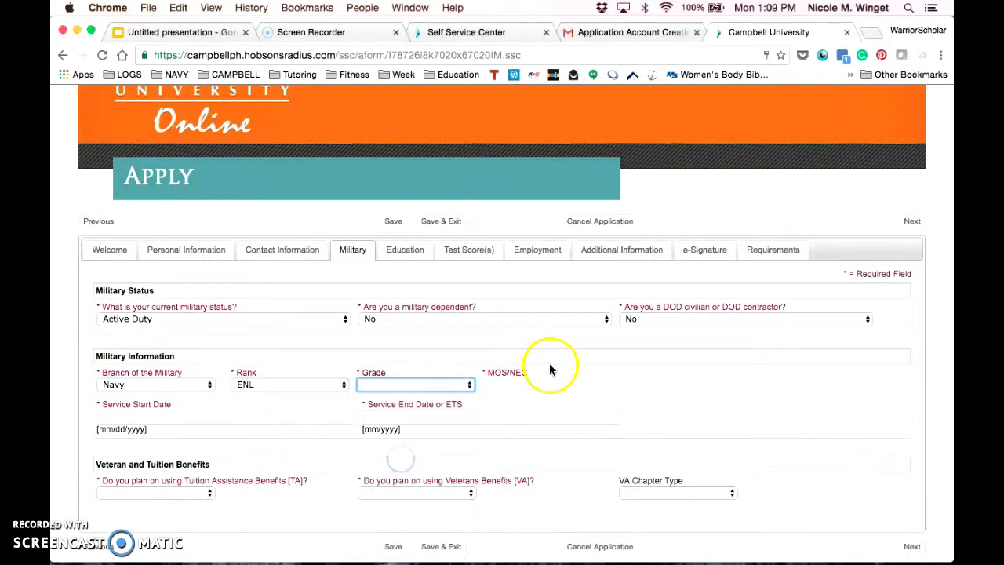
click(550, 369)
click(506, 385)
text(1835)
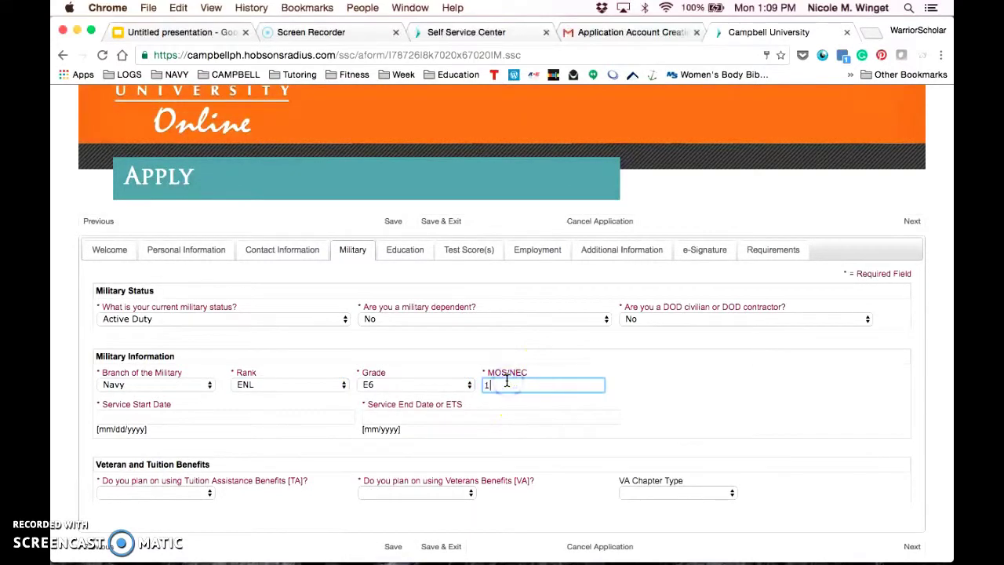
Enter service dates 01/01/1999 to 01/10/2000 and answer Yes to Tuition Assistance and Veterans Benefits.
key(Tab)
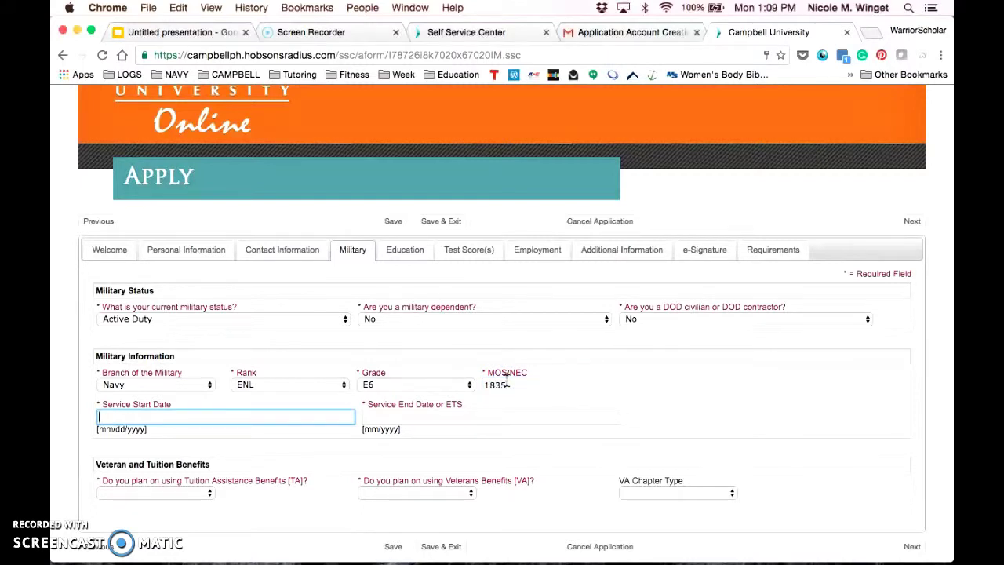
text(01/01/1999)
key(Tab)
text(01/)
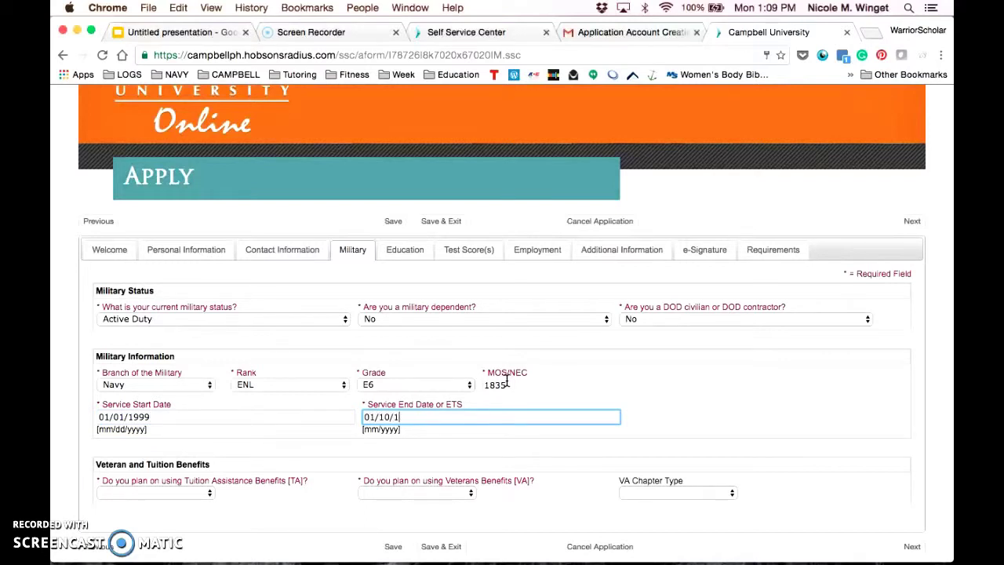
text(10/2000)
key(Tab)
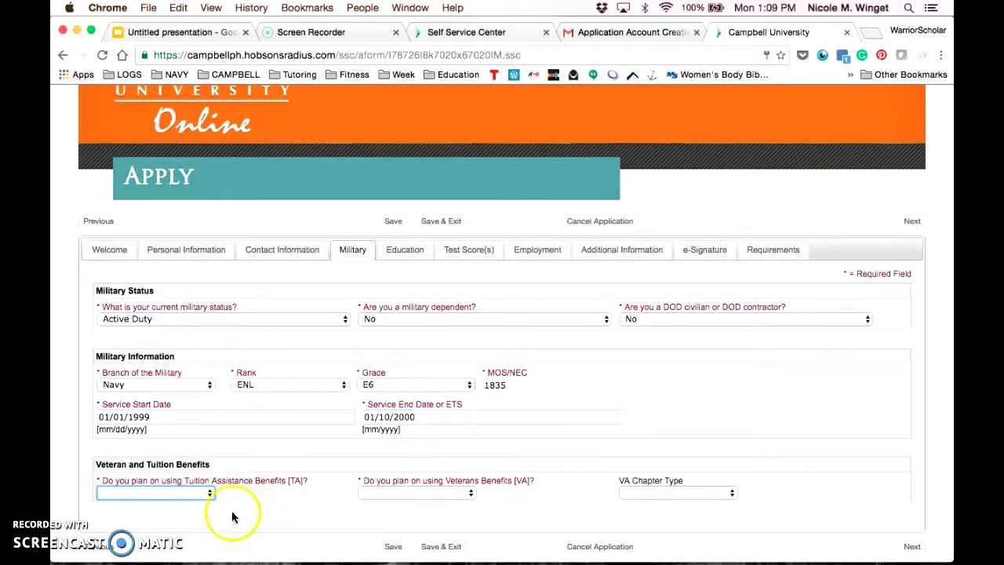
click(189, 492)
click(167, 506)
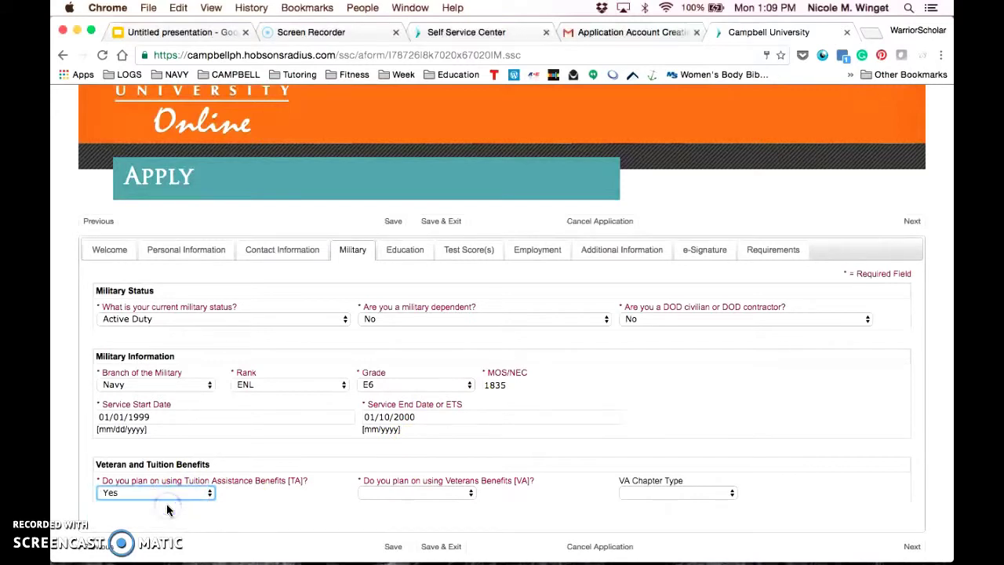
scroll(314, 424, down, 1)
click(430, 479)
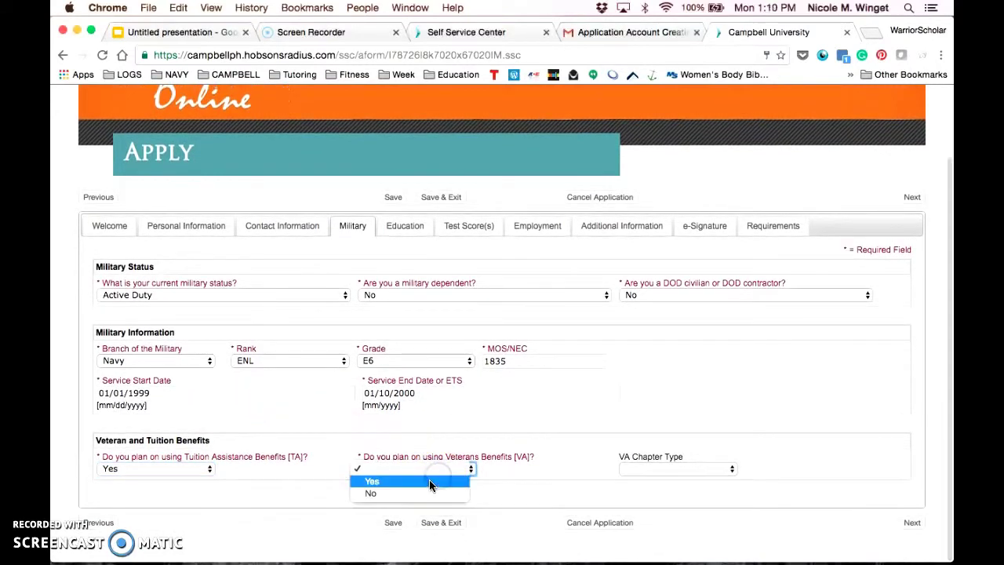
click(429, 479)
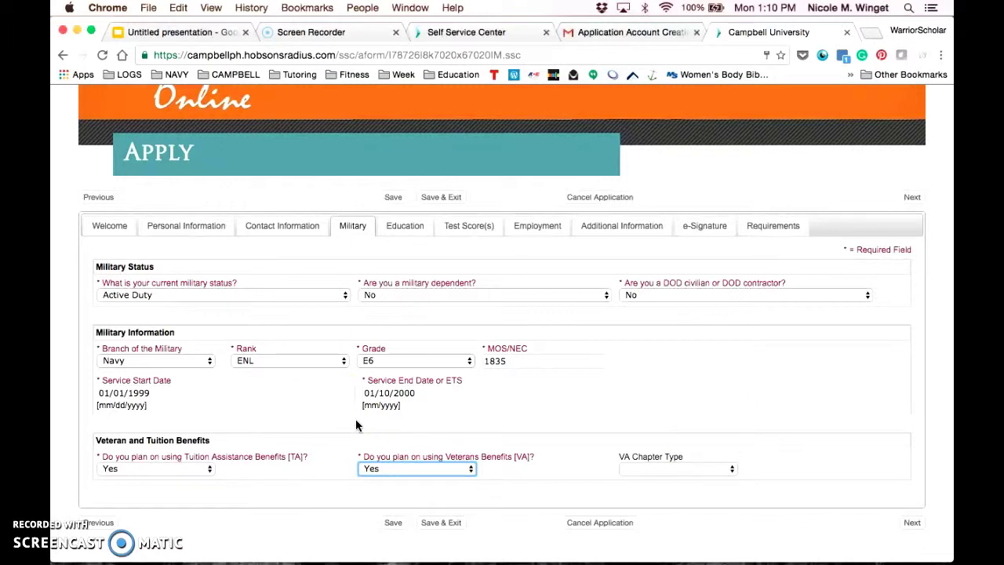
click(275, 276)
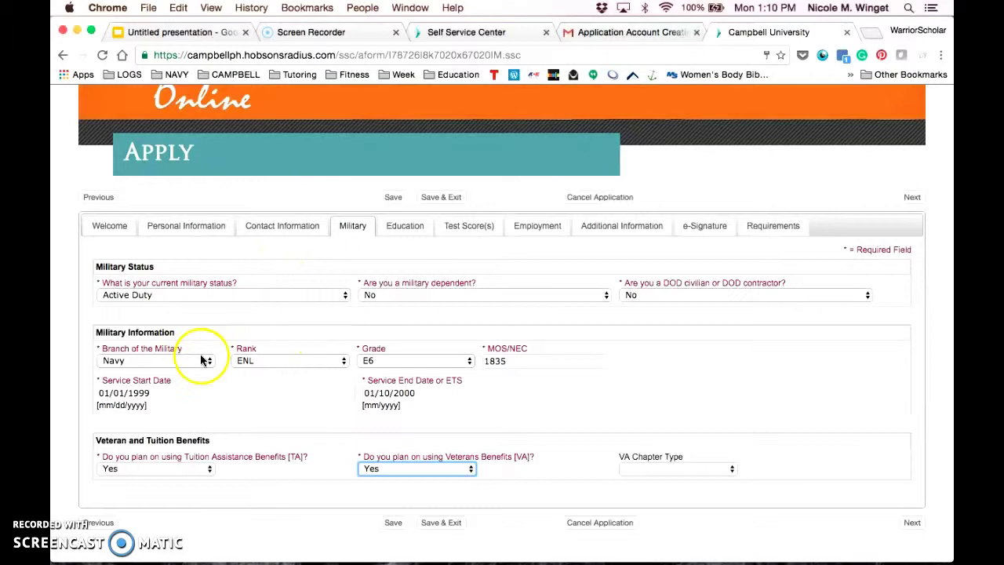
Correct the rejected Service End Date to 01/2000 and continue to High School History.
click(910, 523)
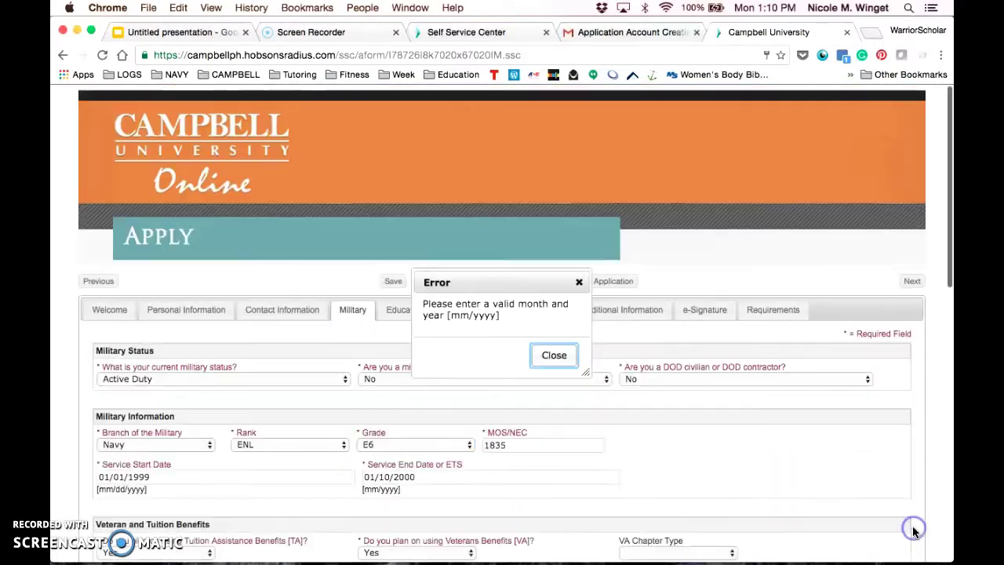
click(554, 357)
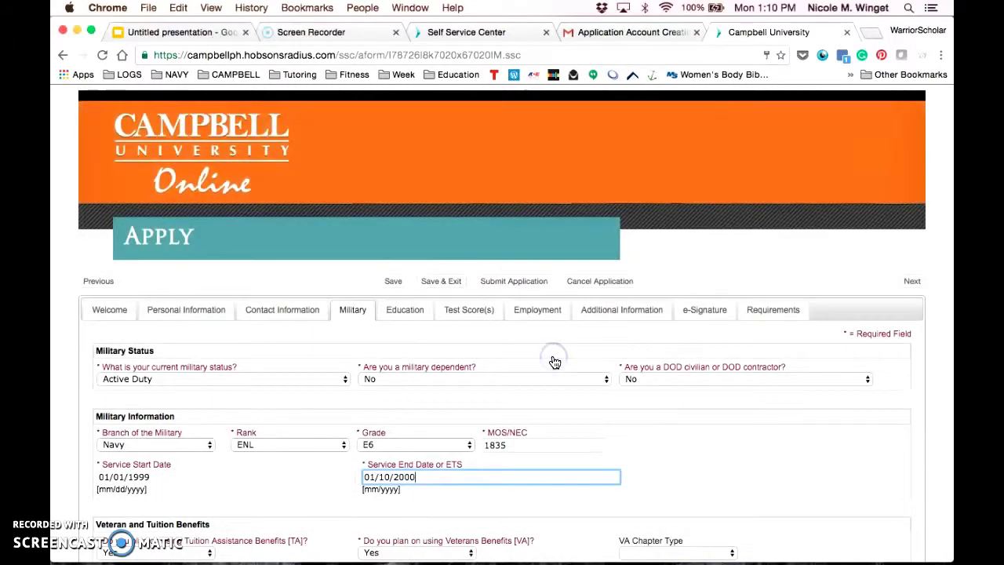
click(396, 476)
key(BackSpace)
key(BackSpace)
key(BackSpace)
scroll(604, 426, down, 3)
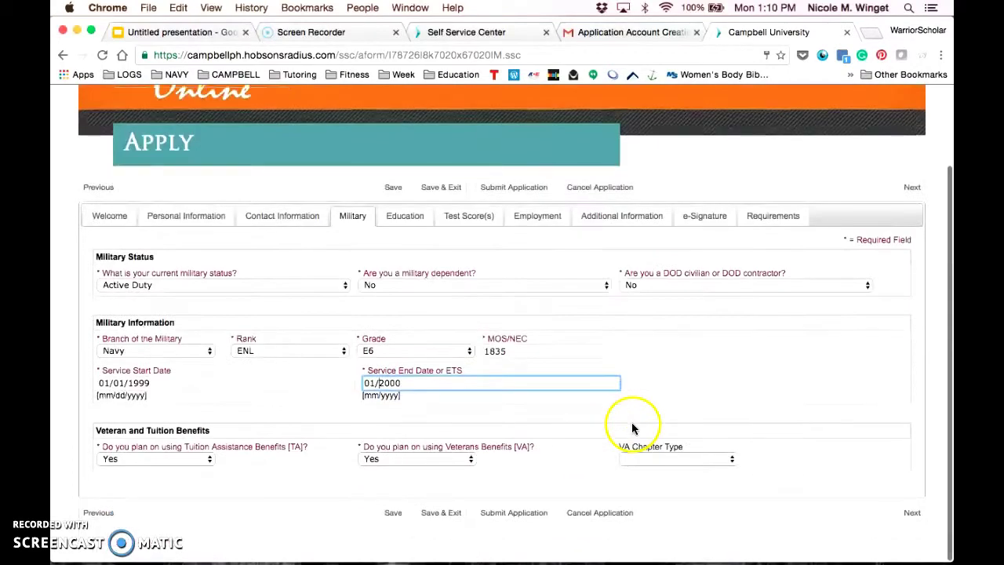
click(914, 524)
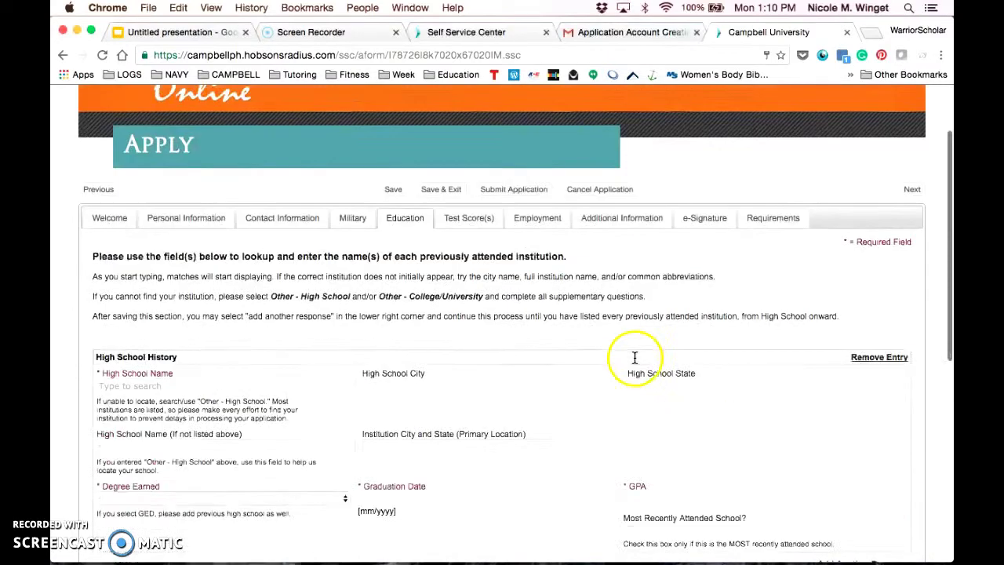
Search 'Snoqualmie' and select Mount Si High School, Snoqualmie, WA.
scroll(635, 357, down, 5)
click(223, 167)
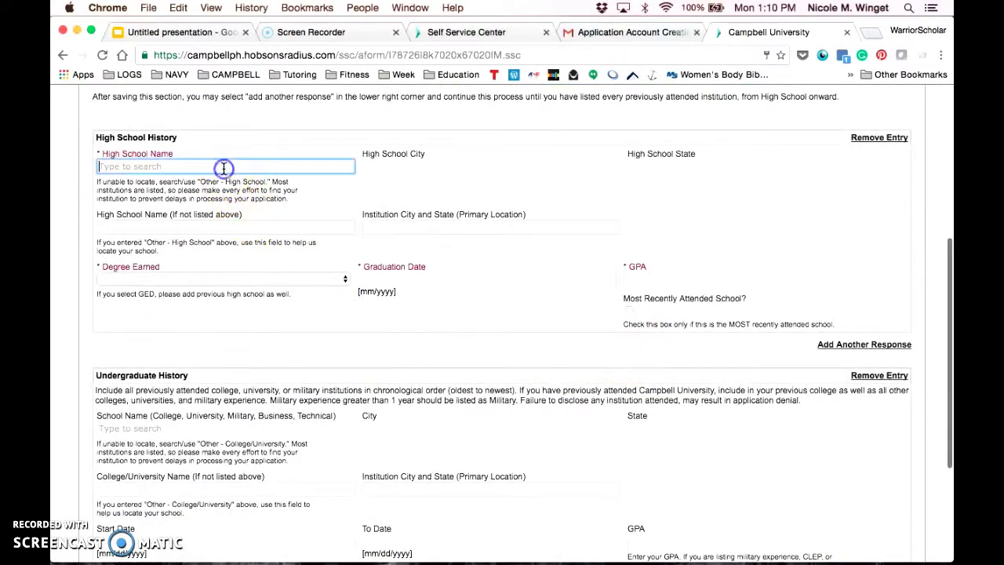
text(Snoq)
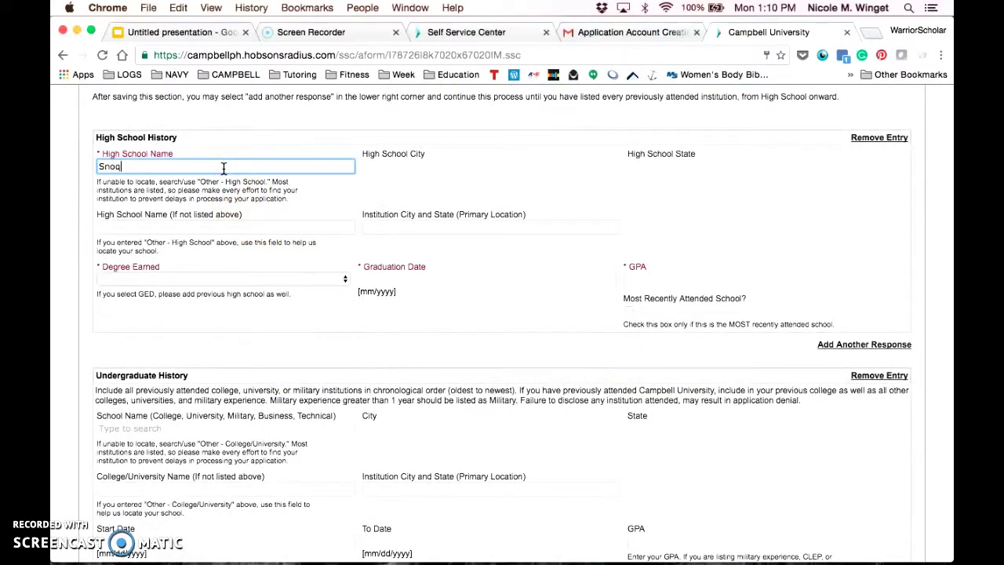
key(BackSpace)
text(a)
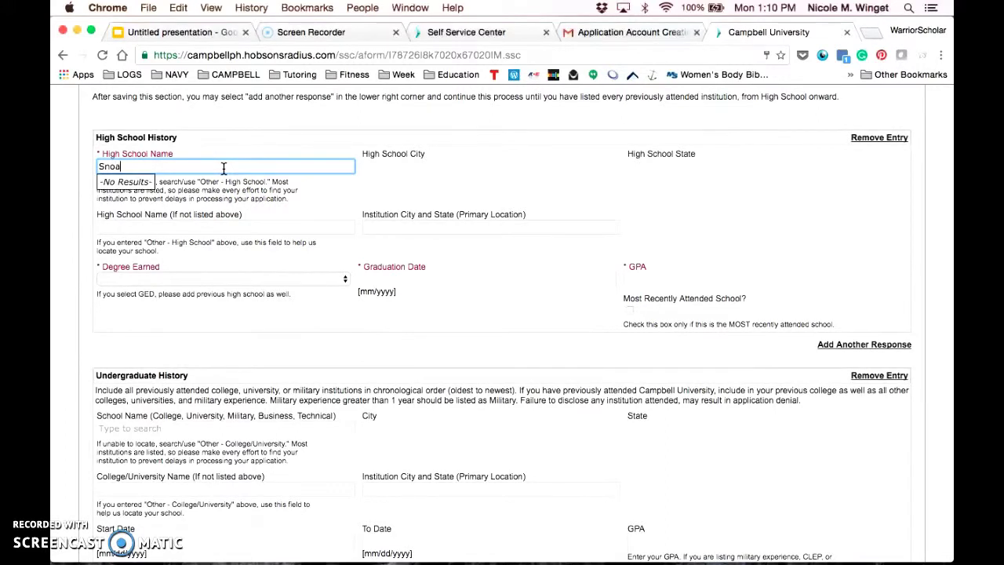
key(BackSpace)
text(qualmie)
key(Escape)
click(224, 167)
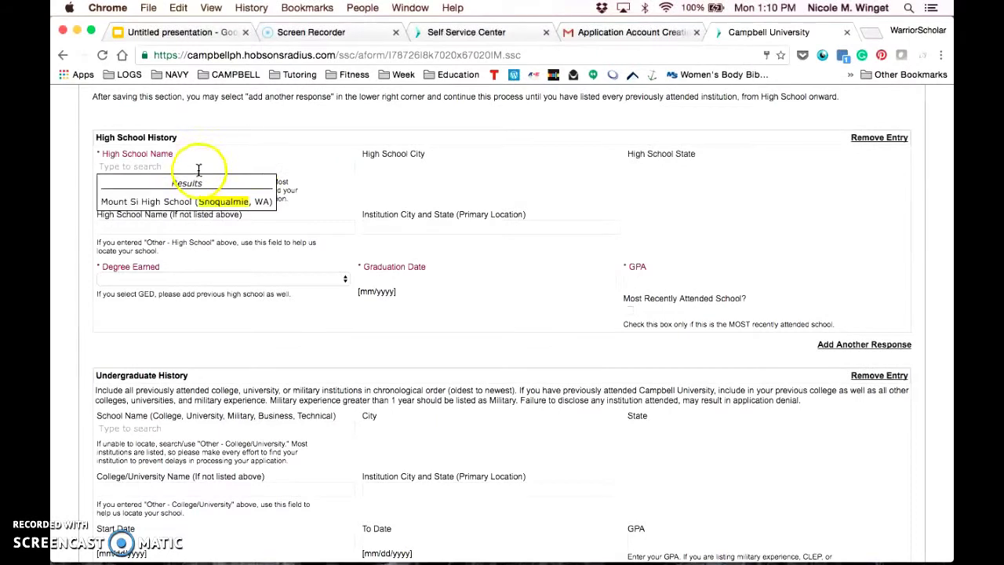
click(210, 200)
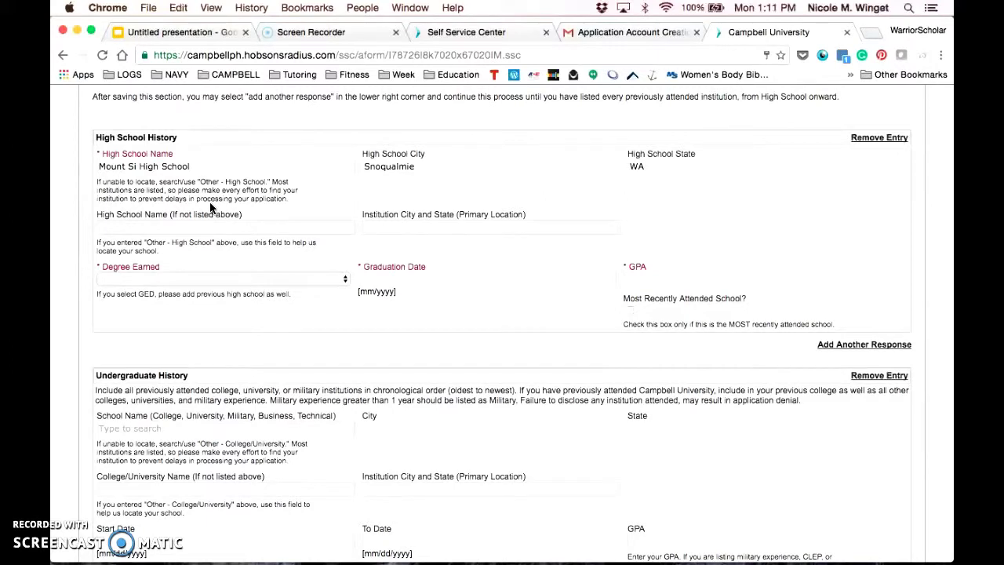
Set degree to High School Diploma, graduation 01/1999, and GPA 3.0.
click(223, 282)
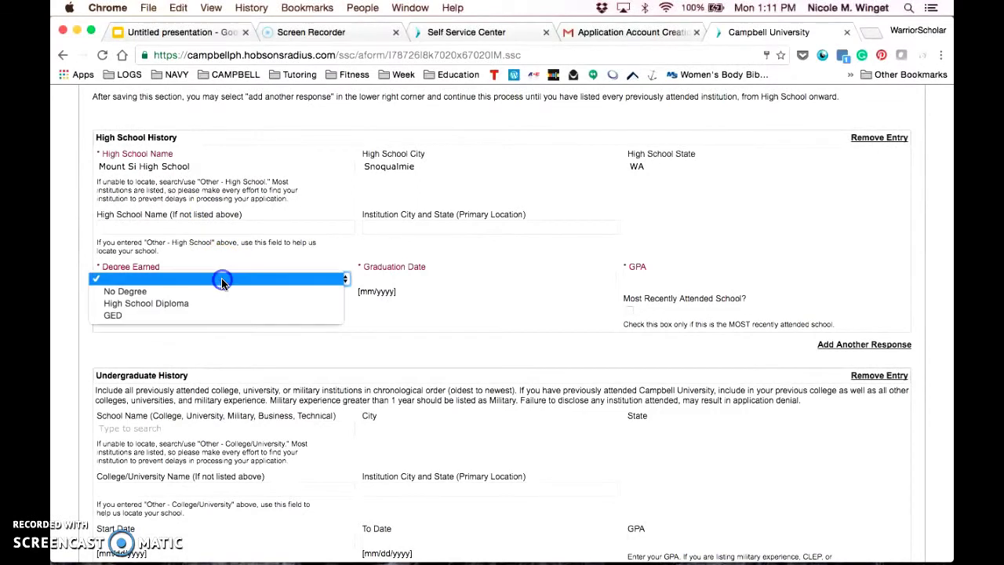
click(227, 300)
click(382, 280)
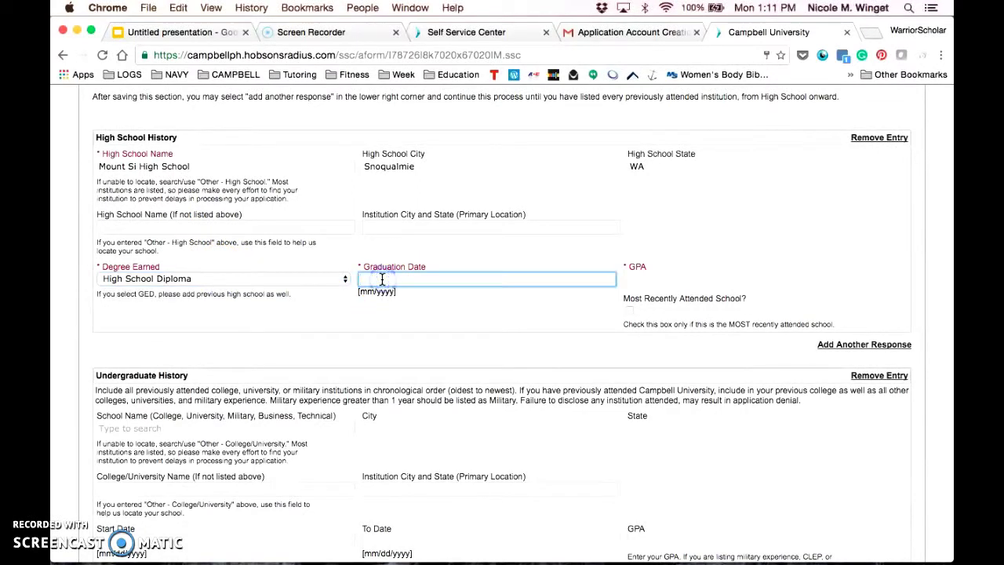
text(01/1999)
key(Tab)
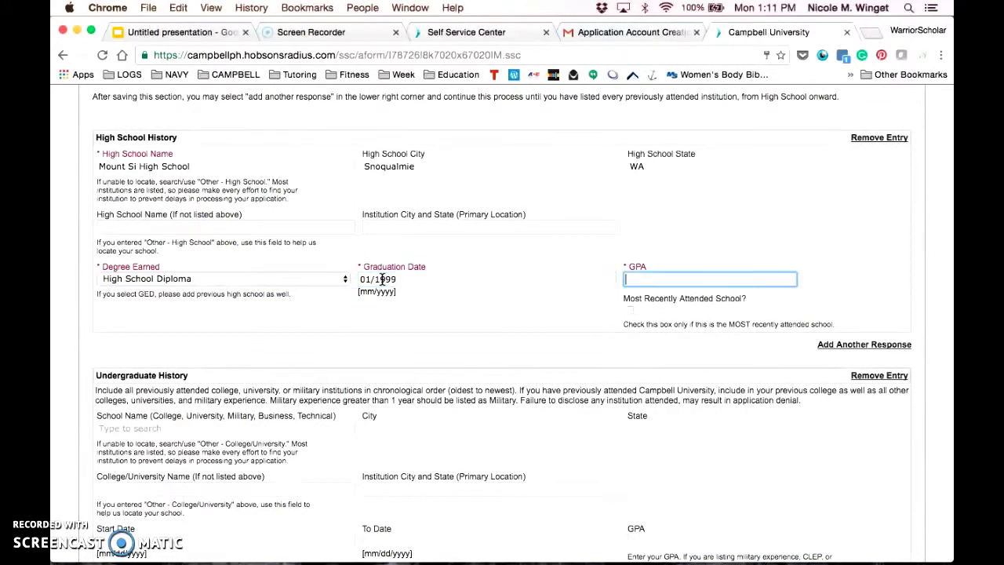
text(3.0)
click(417, 293)
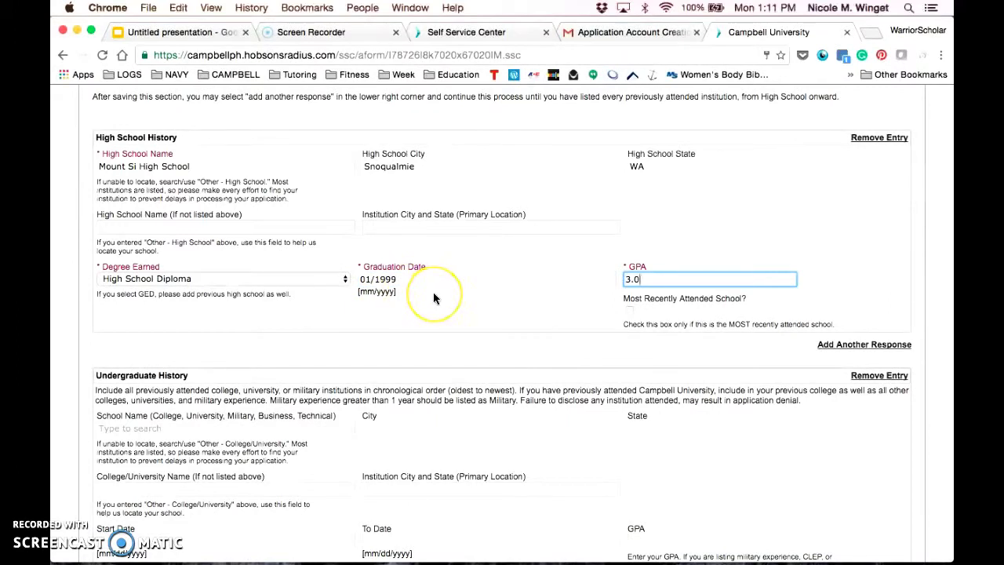
scroll(433, 292, down, 1)
scroll(434, 296, down, 1)
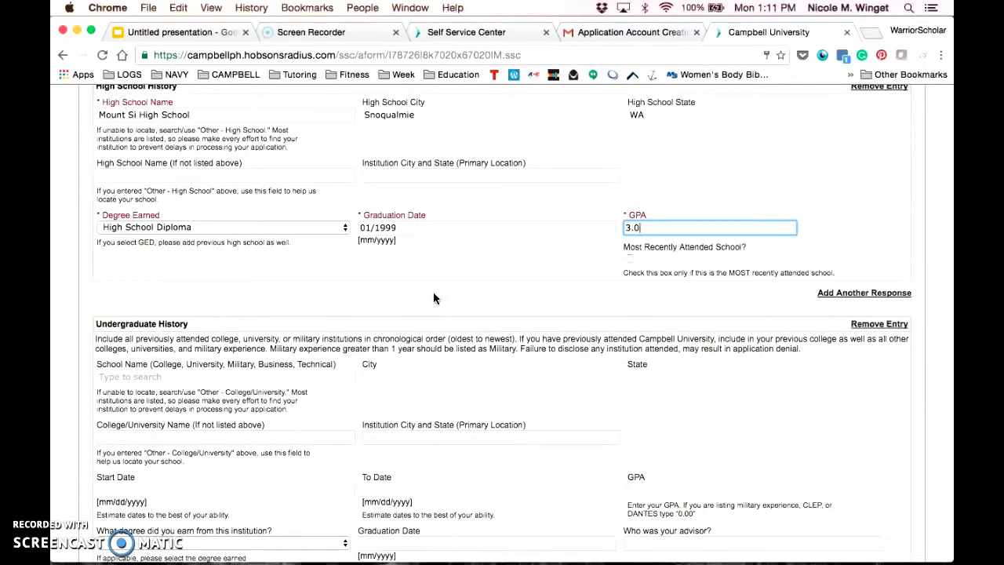
Search 'Ohio Northe' and select Ohio Northern University, Ada, OH.
scroll(433, 298, down, 5)
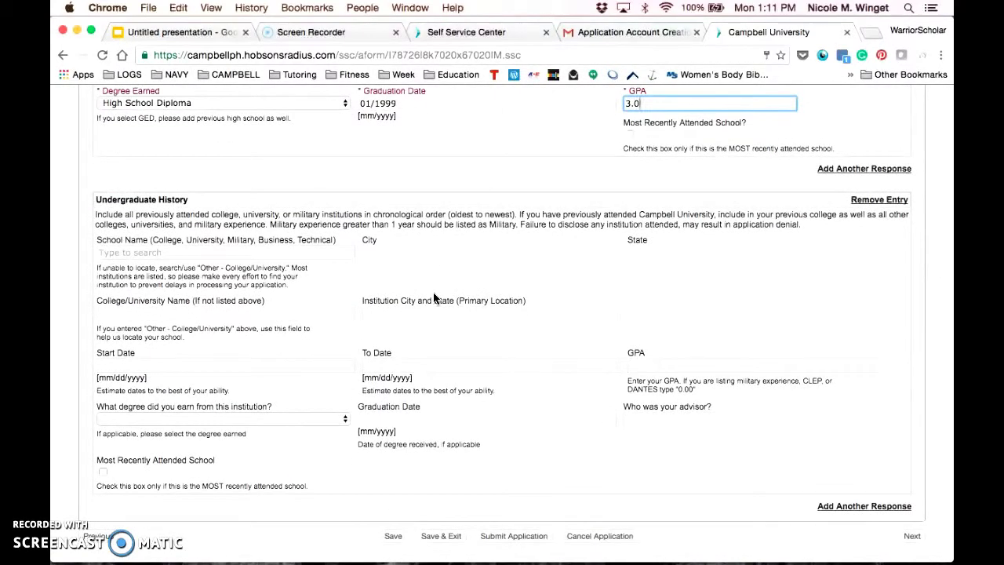
click(187, 252)
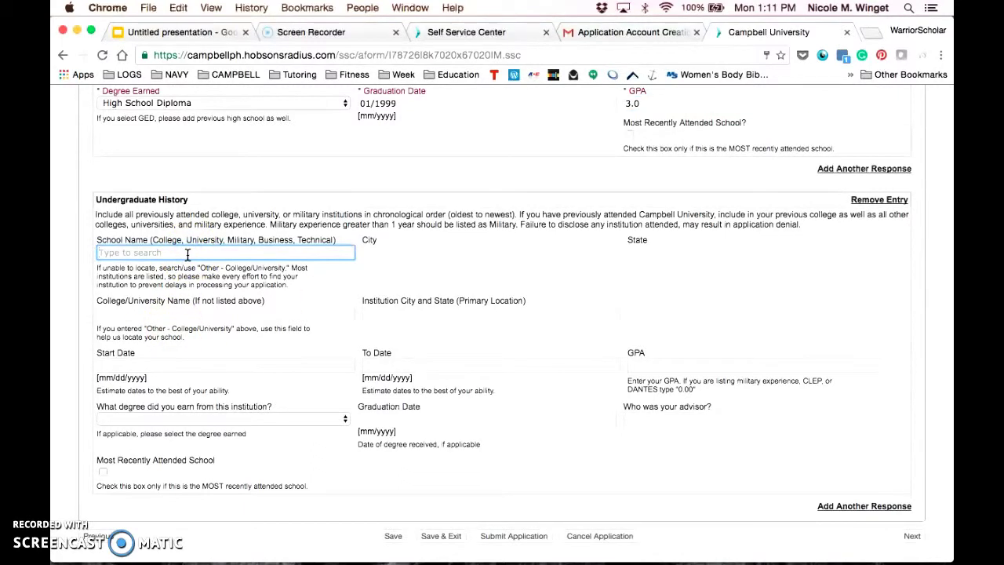
text(Ohio Norther)
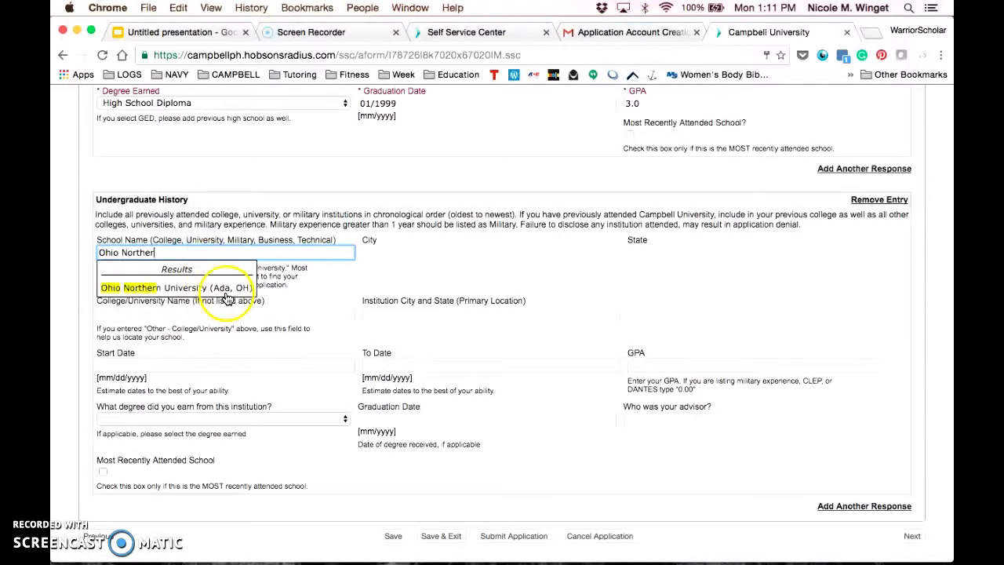
click(142, 288)
Enter dates 01/01/1999 to 02/01/2000, GPA 4.0, and Associates degree.
click(194, 364)
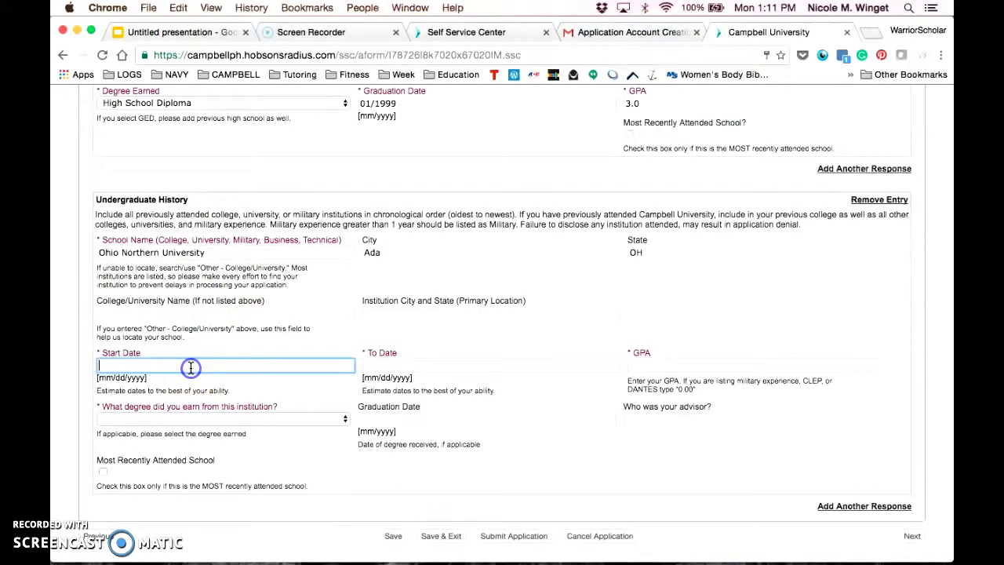
text(01/01/1999)
key(Tab)
text(0)
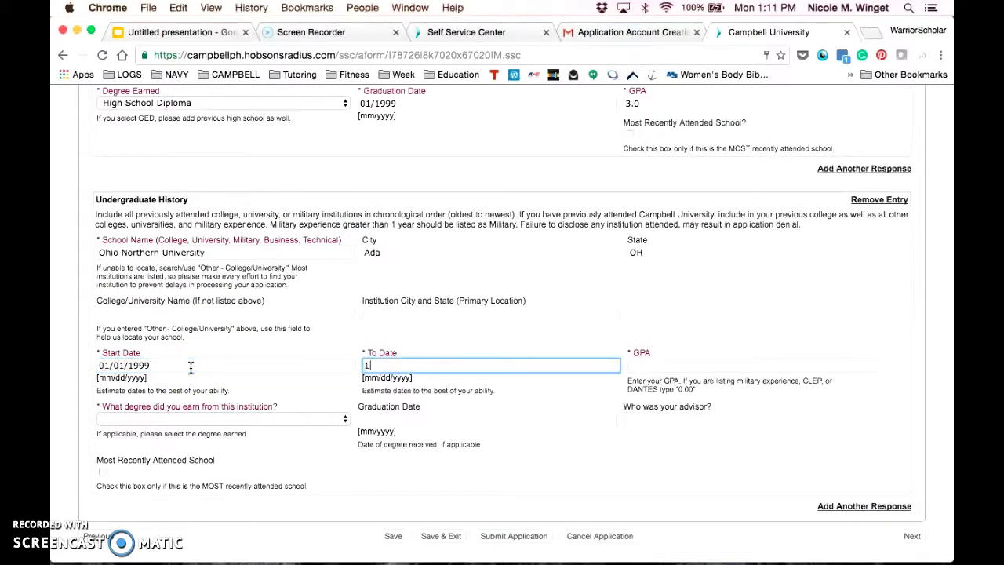
text(2/01/299)
key(BackSpace)
key(BackSpace)
text(000)
key(Tab)
text(4.0)
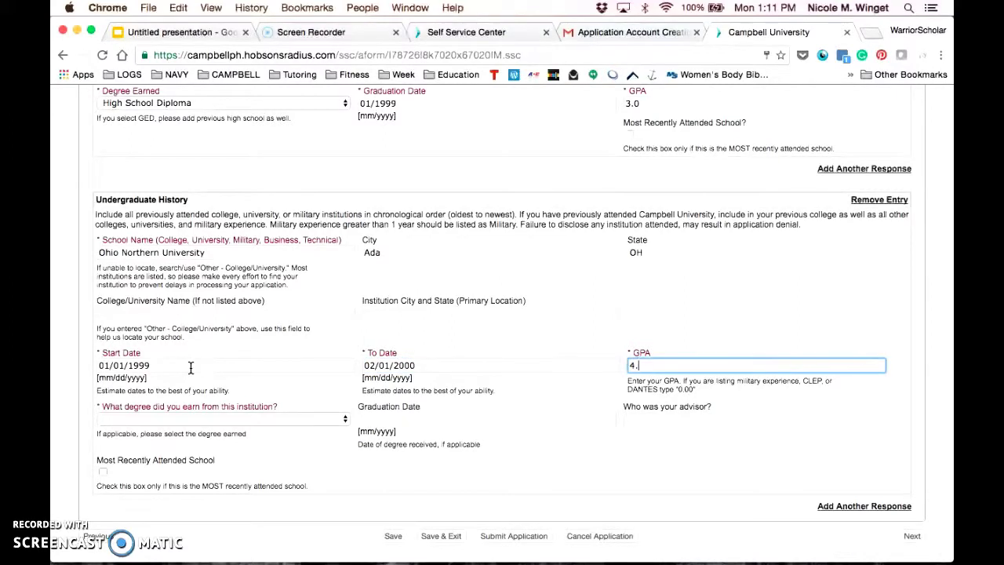
key(Tab)
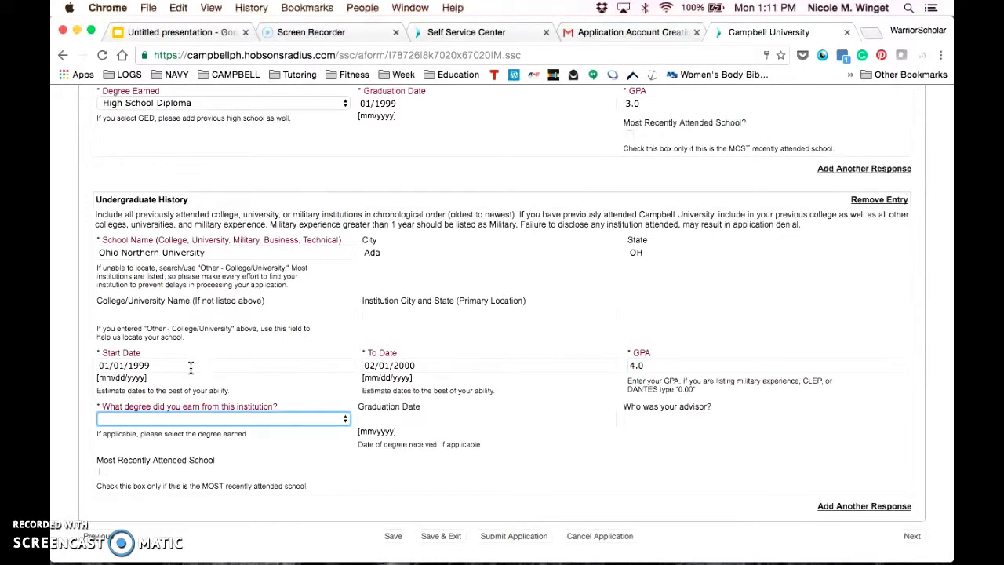
key(a)
key(Tab)
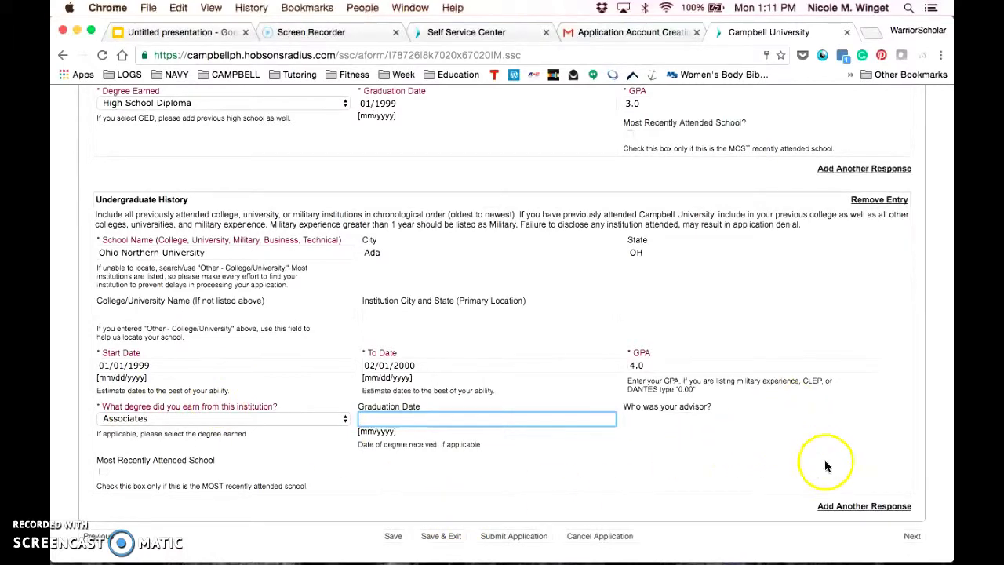
Remove the extra blank school entry, mark Ohio Northern most recently attended, and save Education.
click(846, 509)
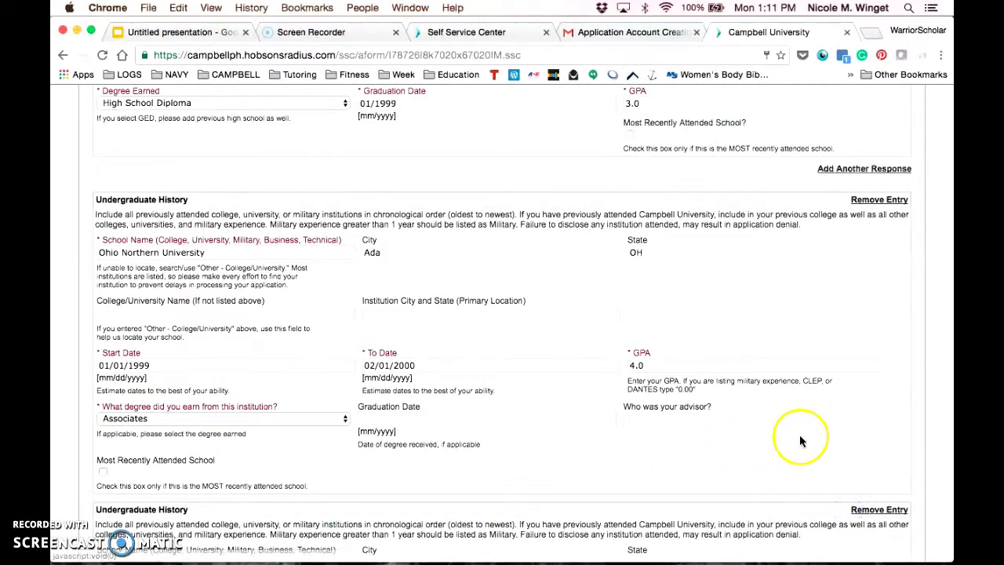
scroll(799, 437, down, 8)
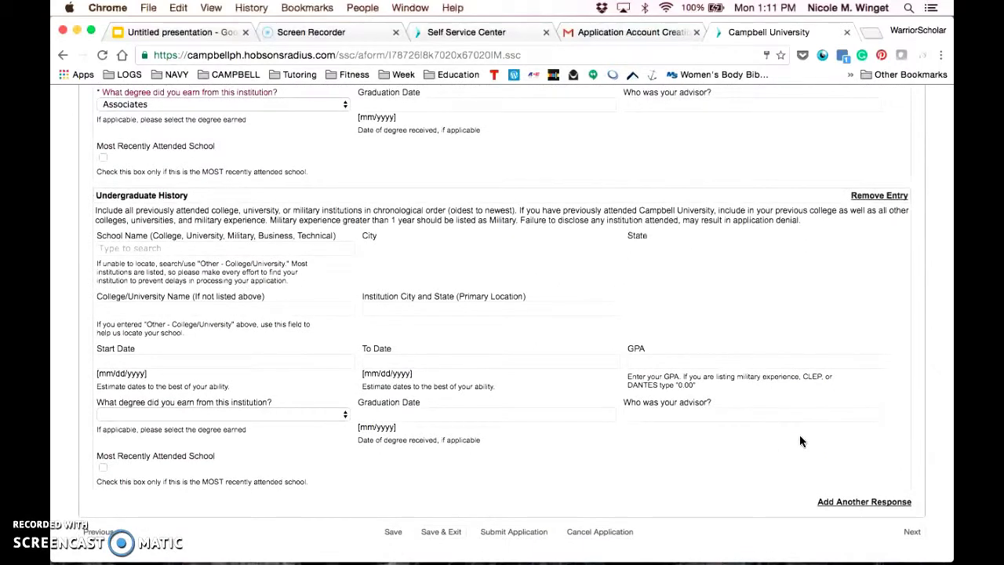
click(834, 509)
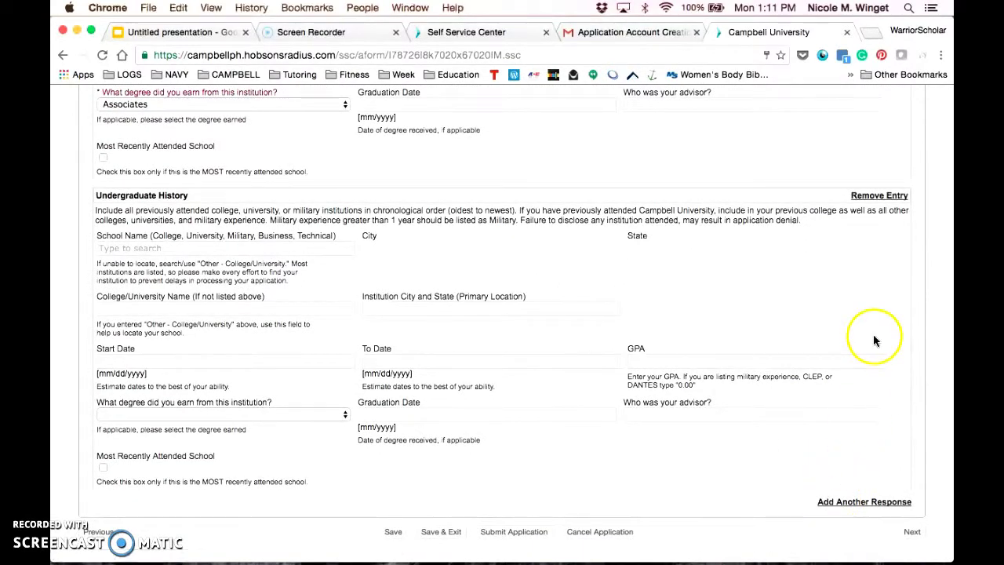
click(880, 201)
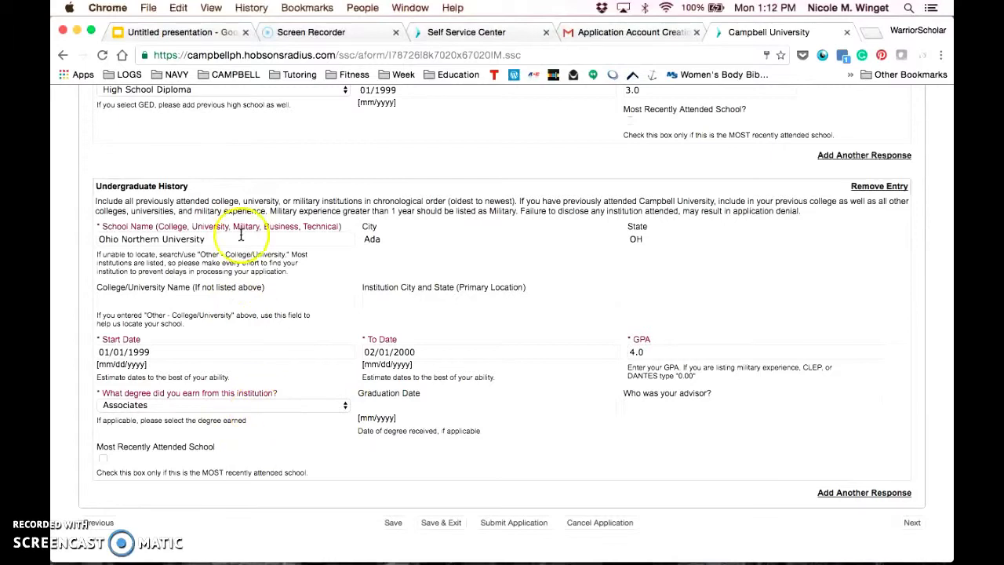
click(103, 458)
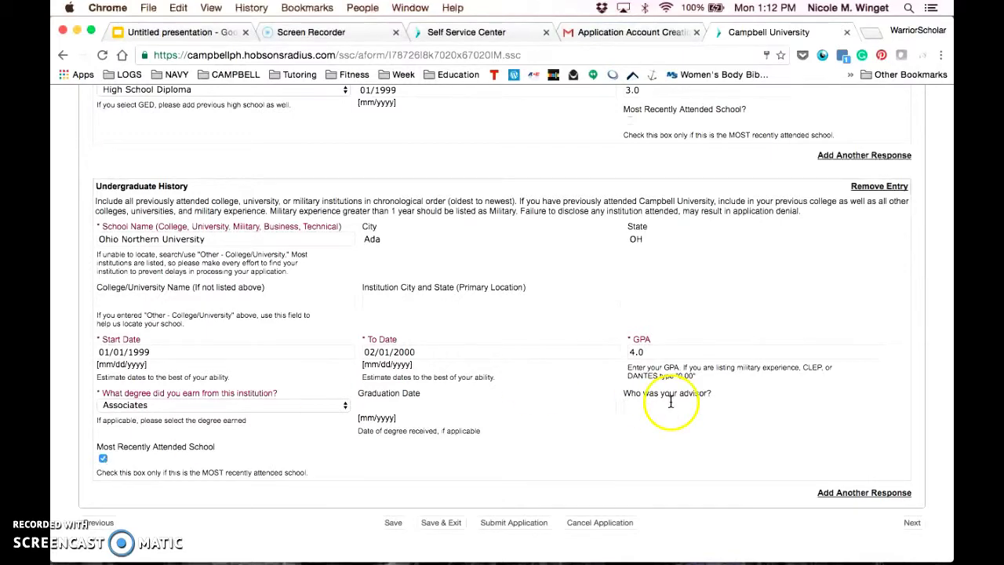
click(912, 525)
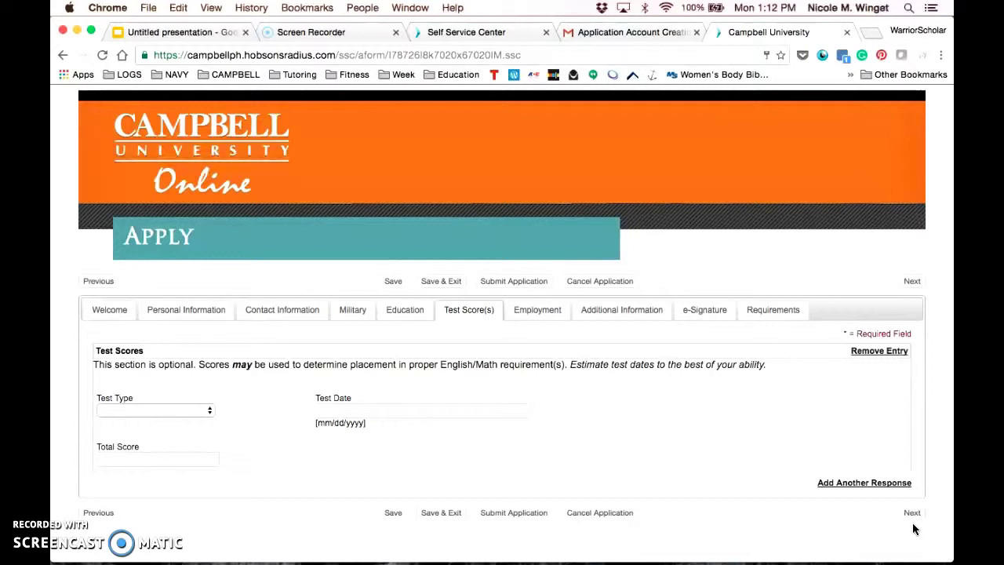
Skip the blank Test Scores and Employment sections to reach Additional Information.
click(909, 512)
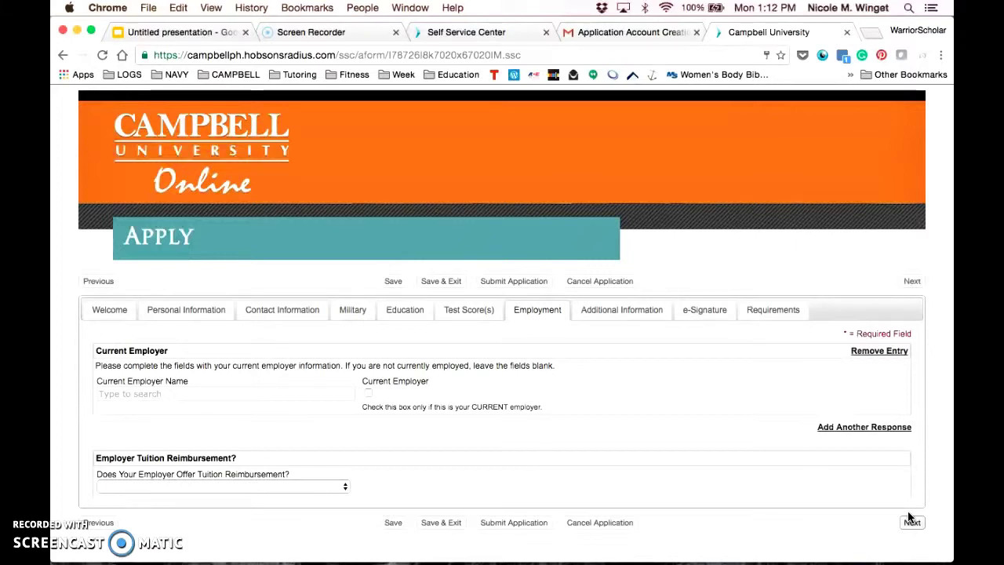
click(911, 520)
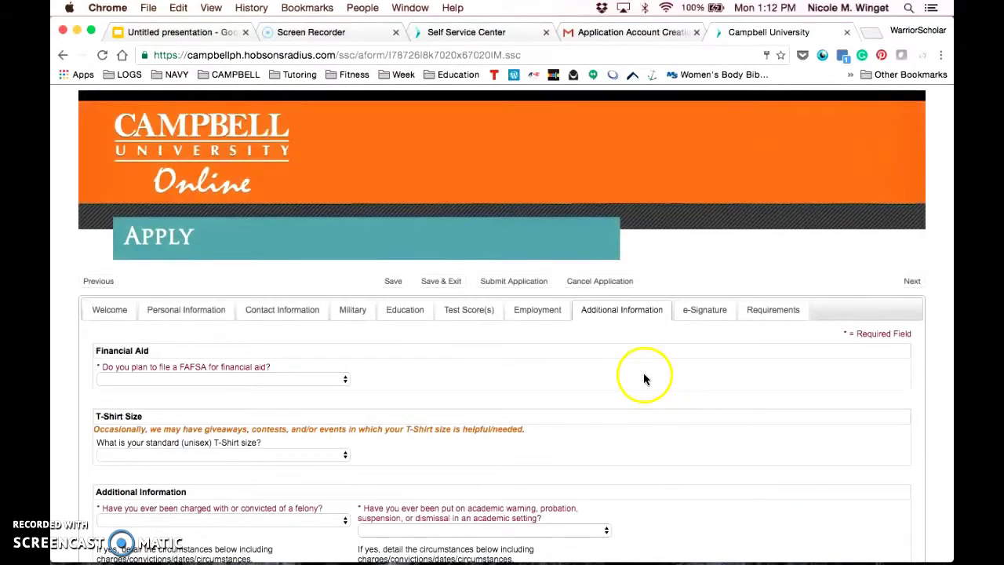
scroll(643, 372, down, 3)
Answer FAFSA Yes, T-shirt Small, felony No, and academic warning No.
click(305, 270)
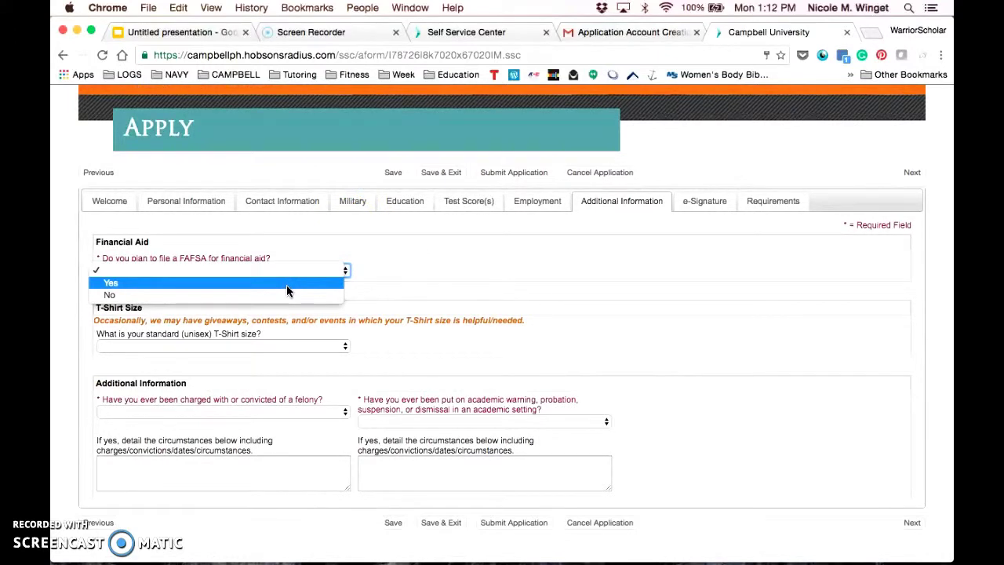
click(288, 292)
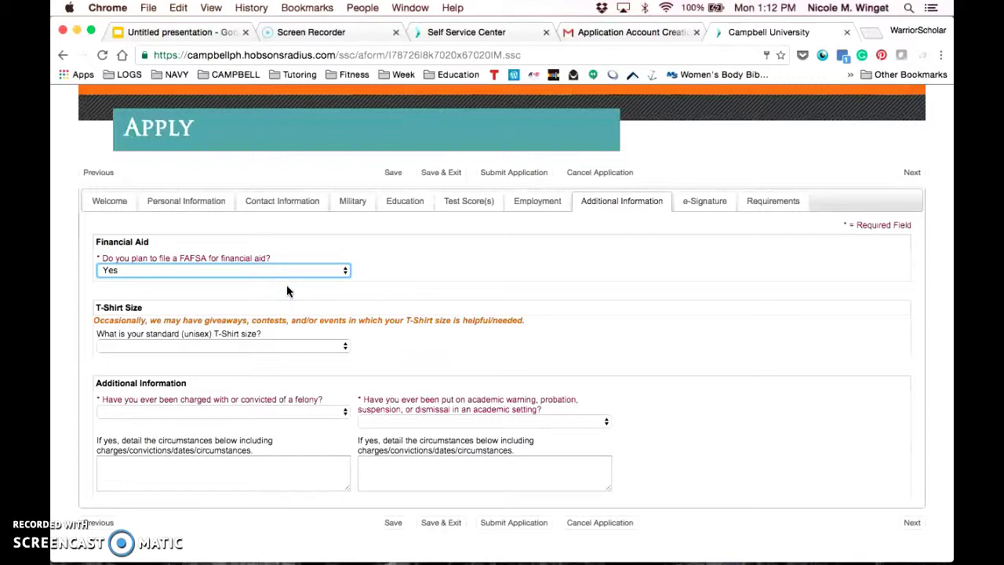
click(267, 346)
click(243, 357)
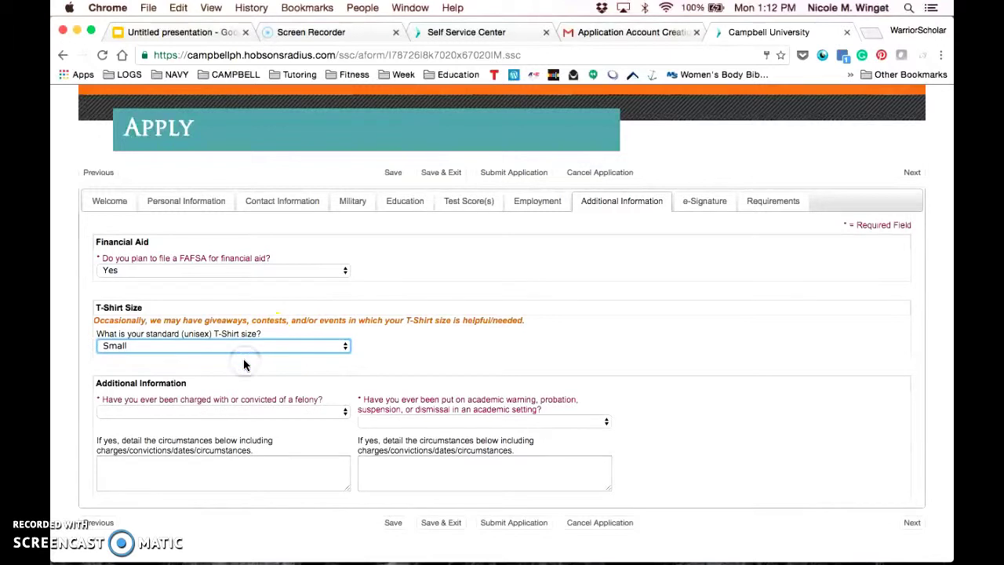
click(251, 414)
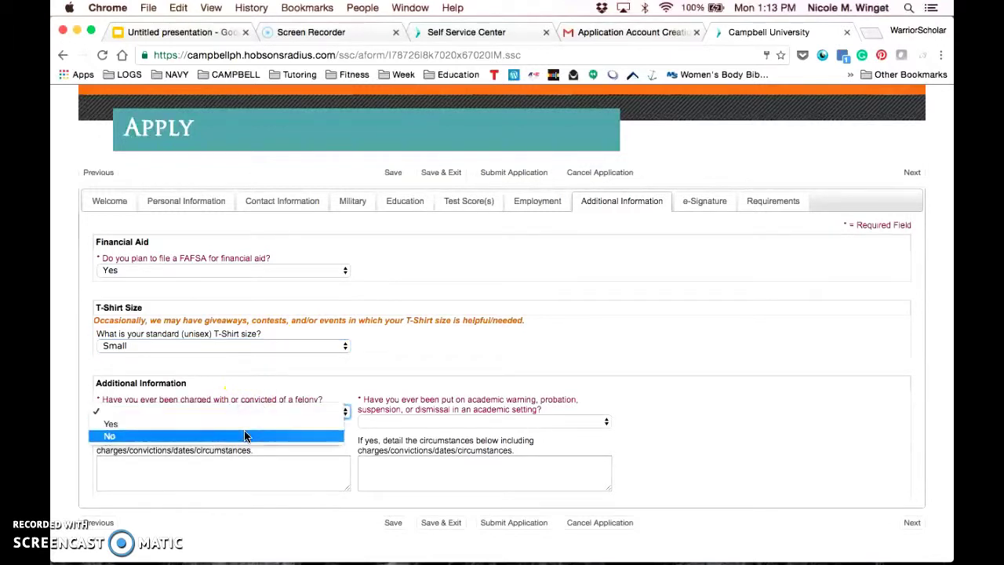
click(248, 435)
click(409, 424)
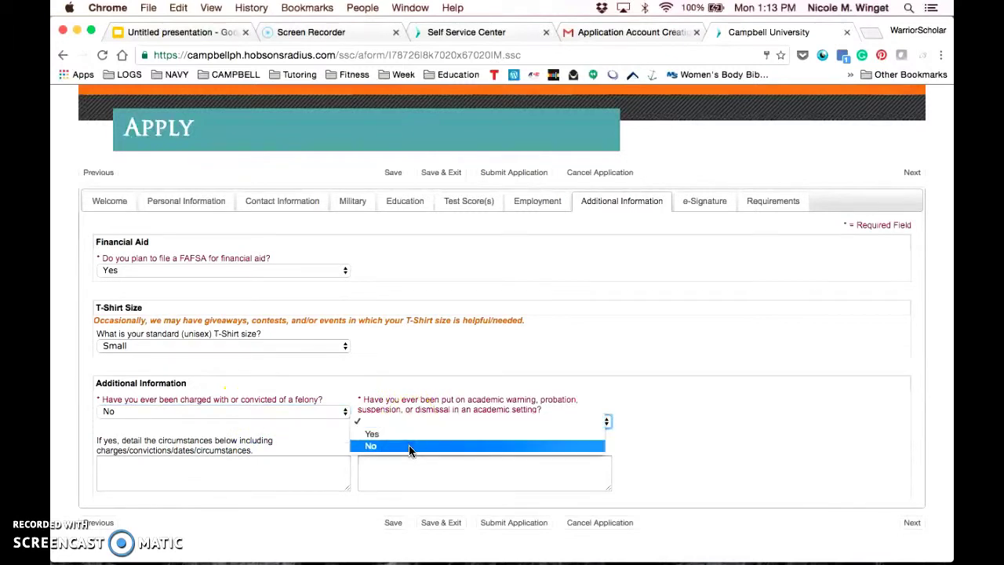
click(388, 447)
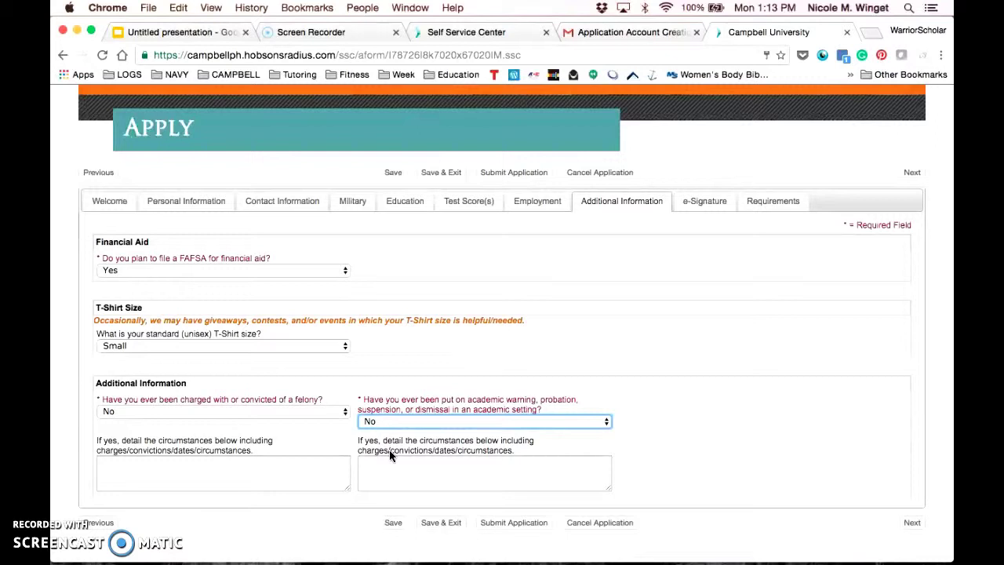
Sign the e-Signature with the applicant's name, date it 01/01/2000, and save.
click(912, 522)
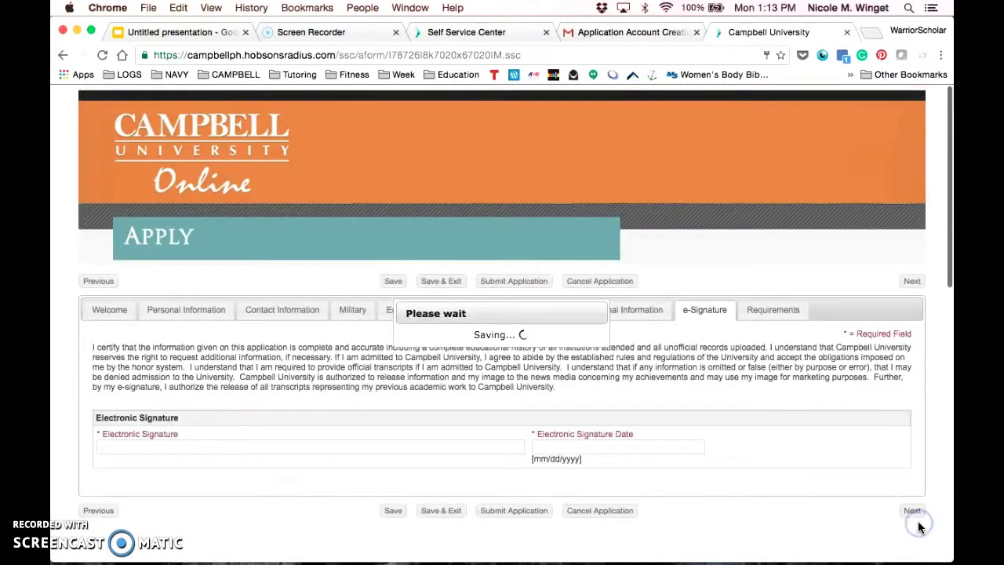
click(340, 447)
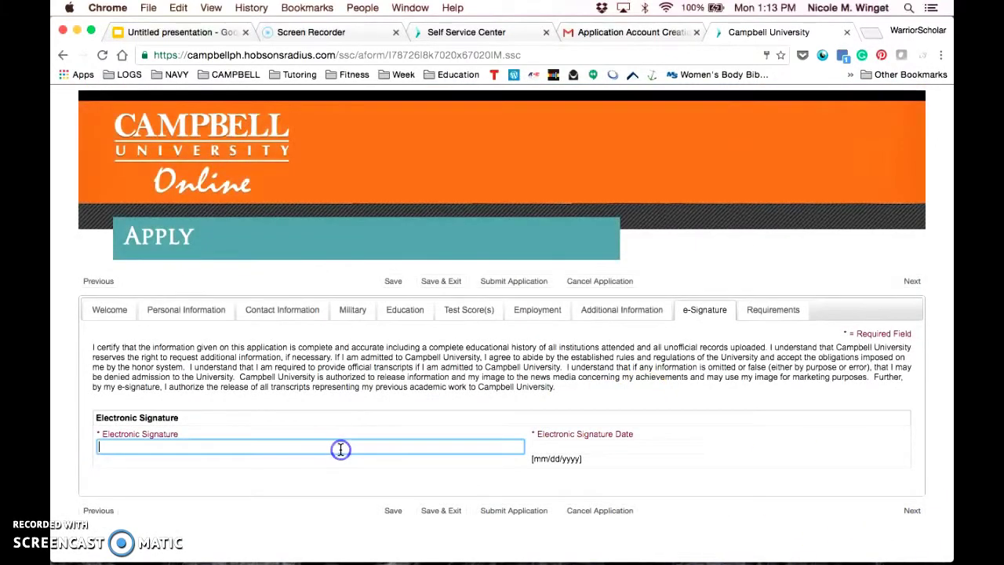
text(Nic)
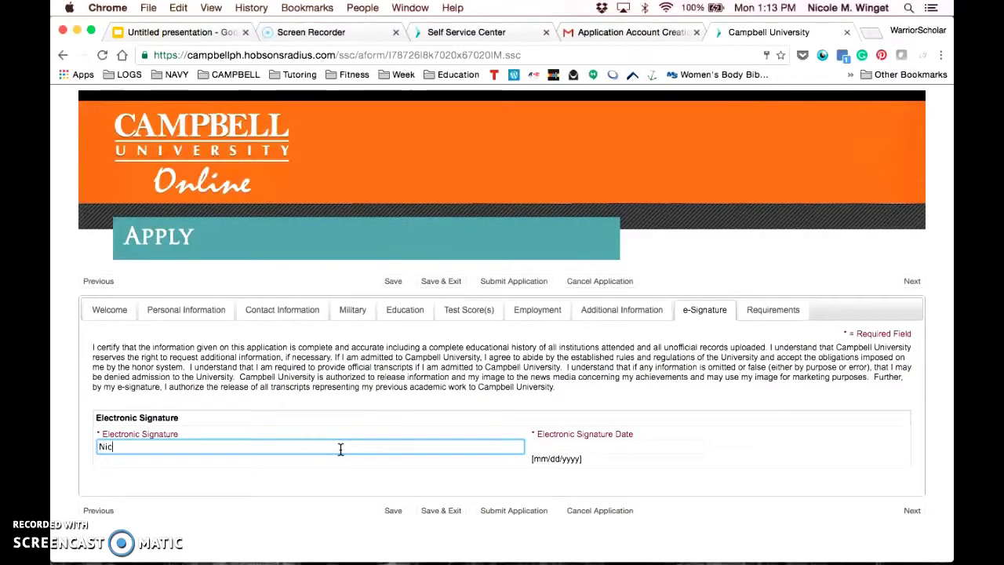
text(ole M. M)
key(BackSpace)
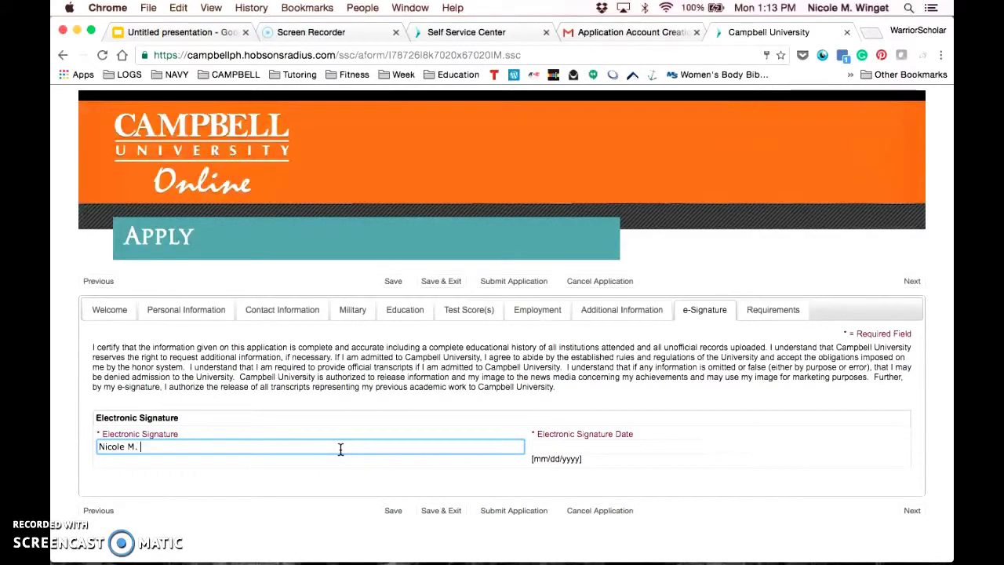
text(TEst)
key(Tab)
text(01/01)
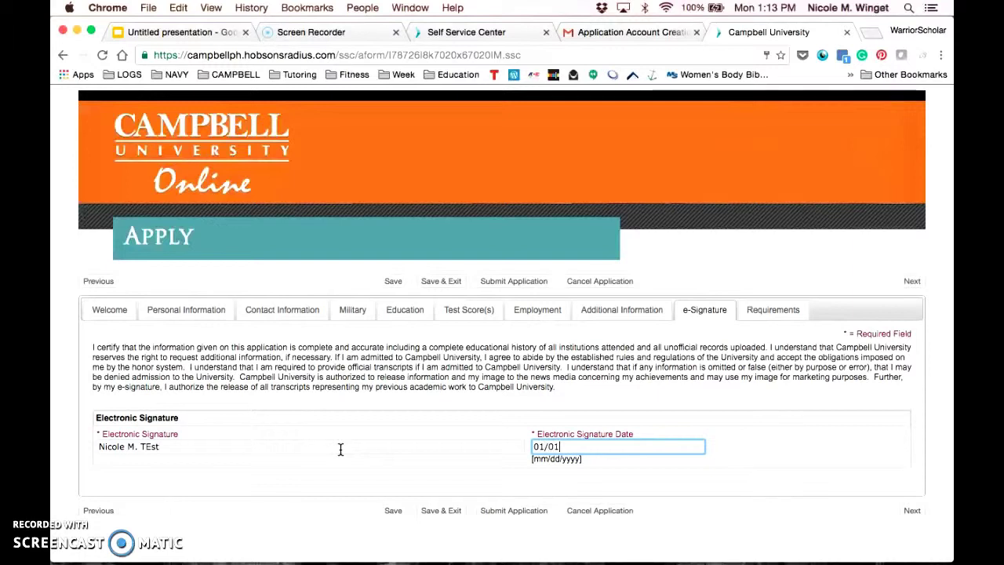
text(/2000)
key(Tab)
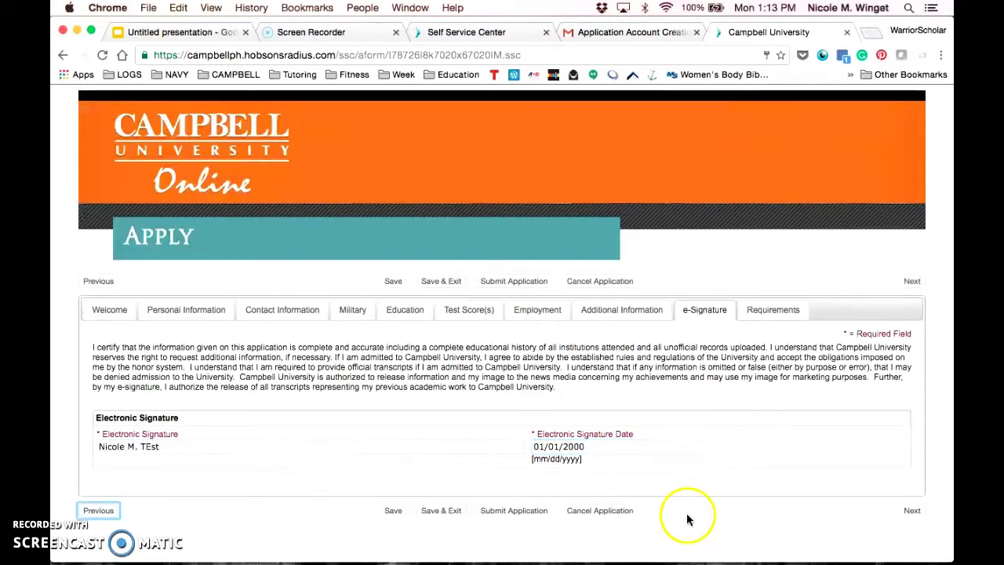
click(925, 518)
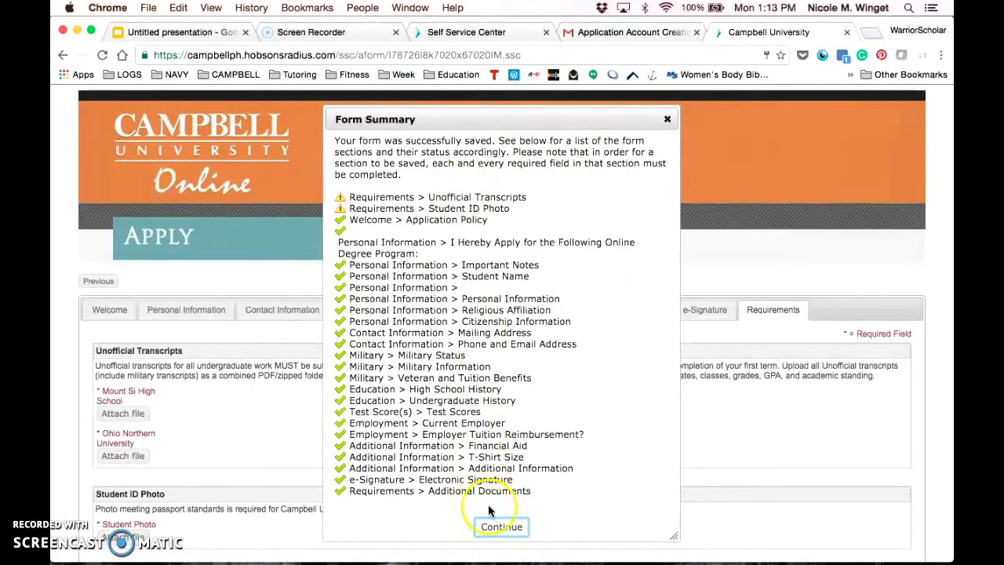
Upload the Desktop JPEG as the Mount Si High School transcript.
click(502, 526)
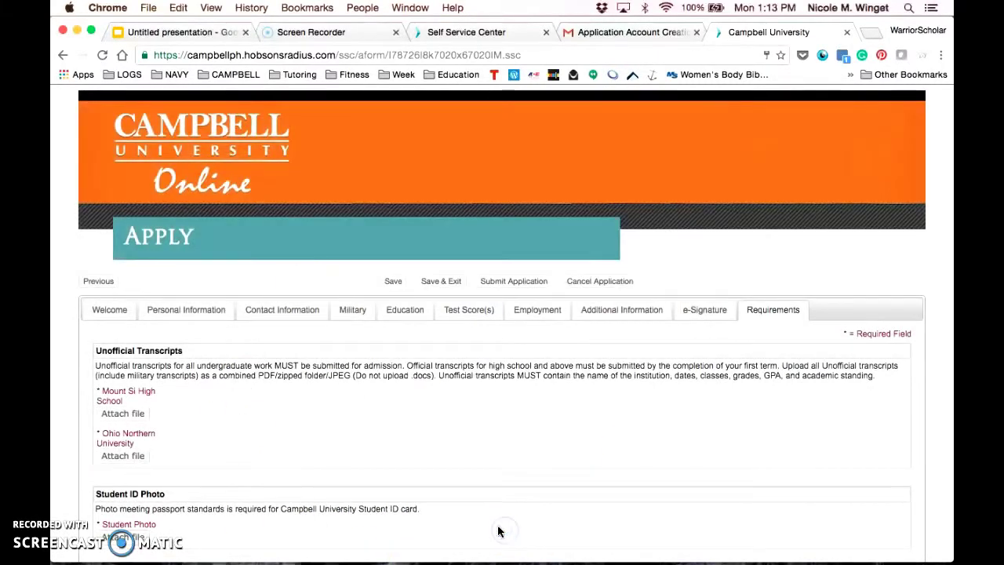
click(125, 412)
click(453, 316)
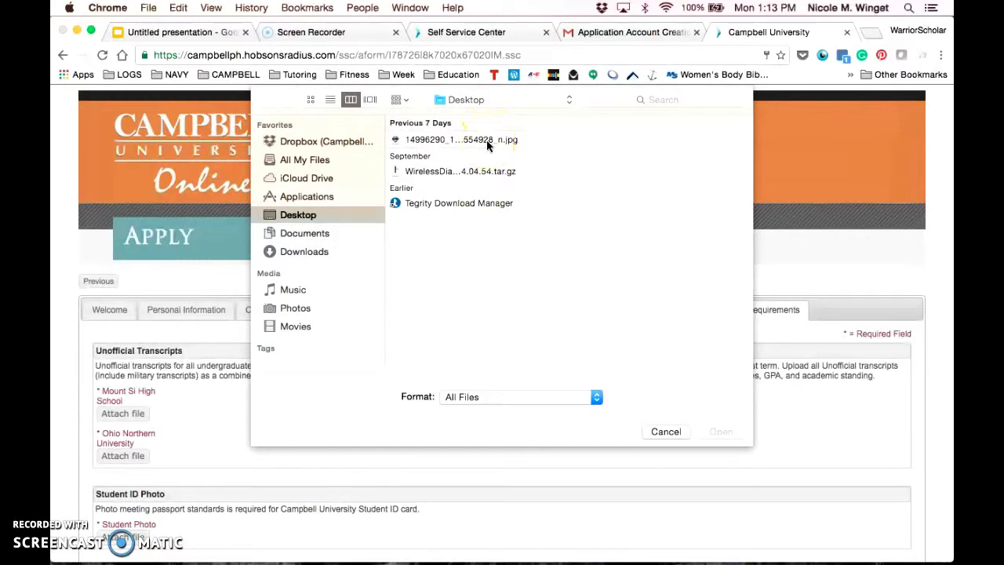
click(486, 140)
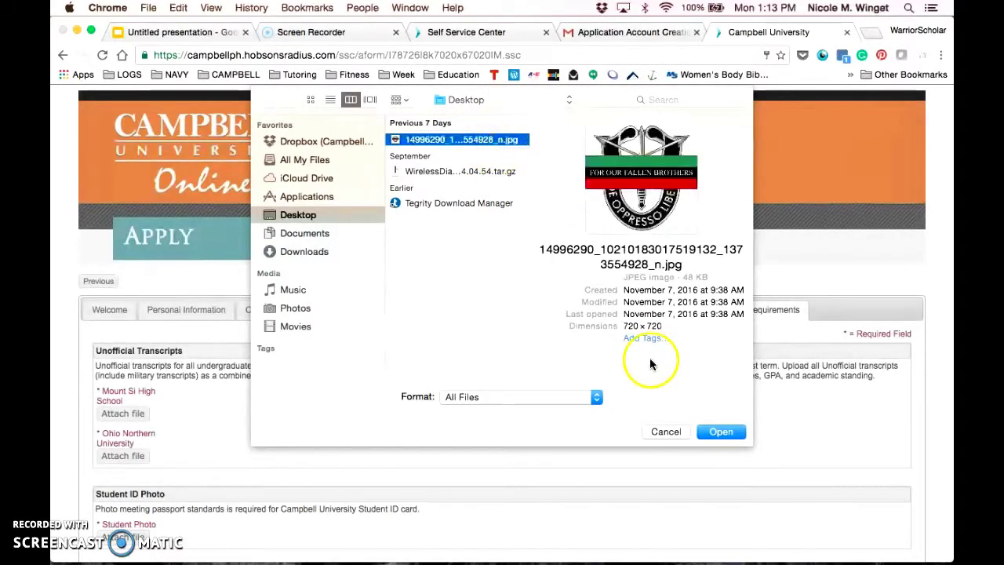
click(719, 430)
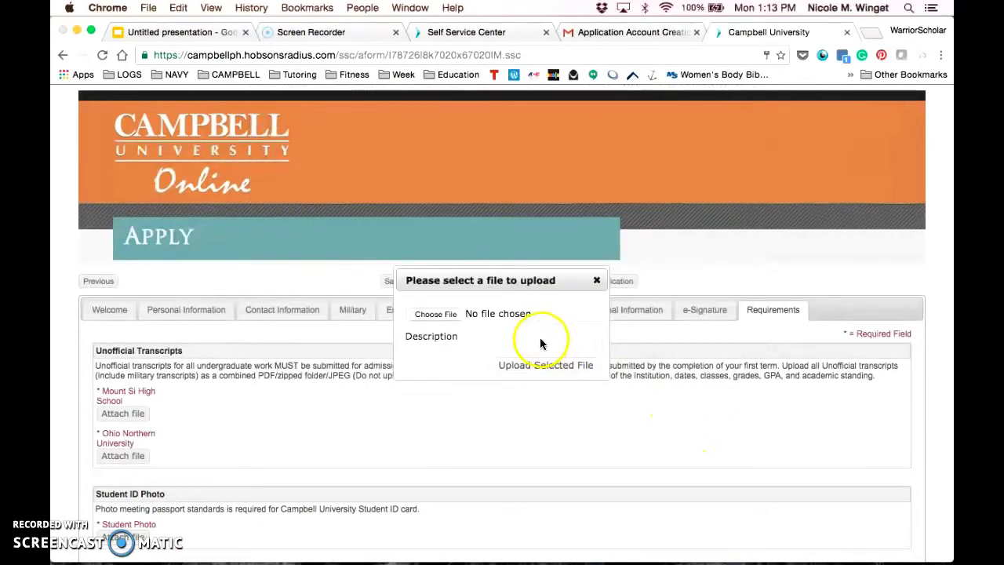
click(533, 367)
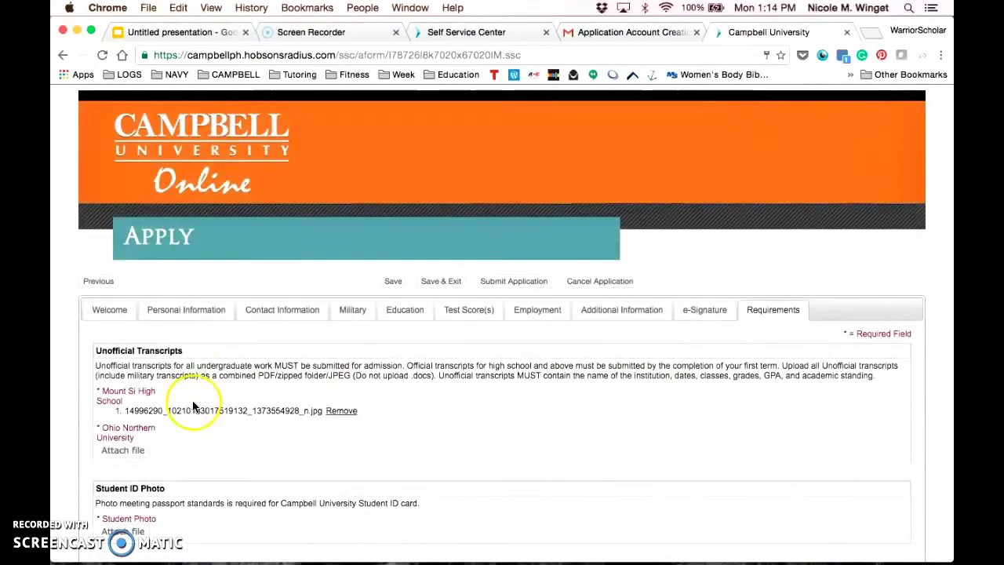
Attach the same JPEG as the Ohio Northern University transcript.
click(138, 451)
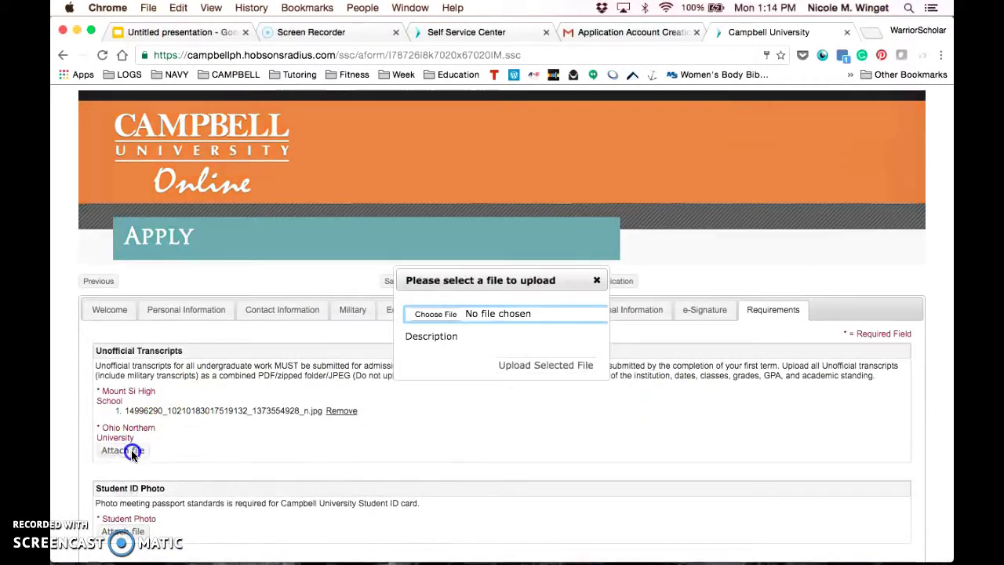
click(438, 314)
click(459, 139)
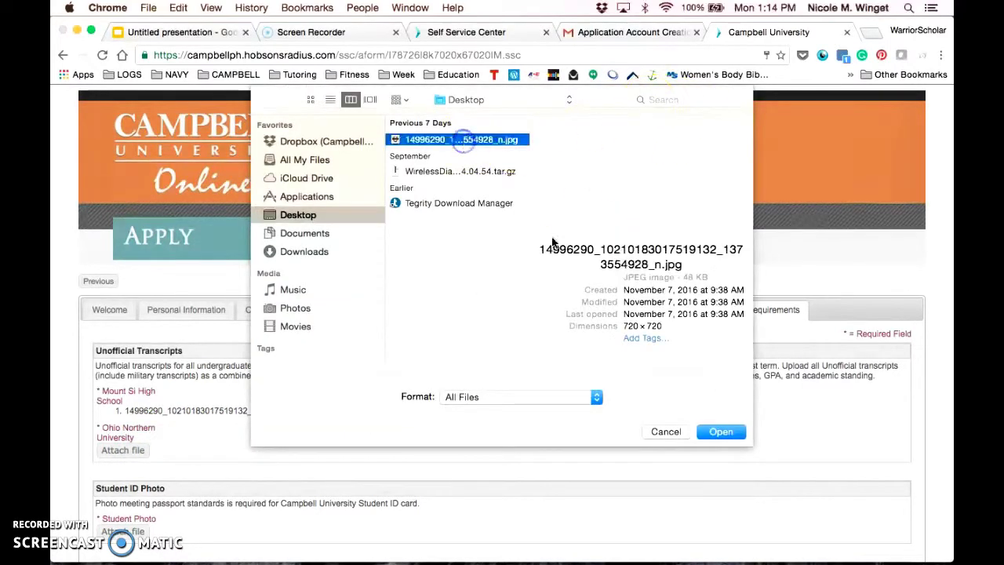
click(718, 433)
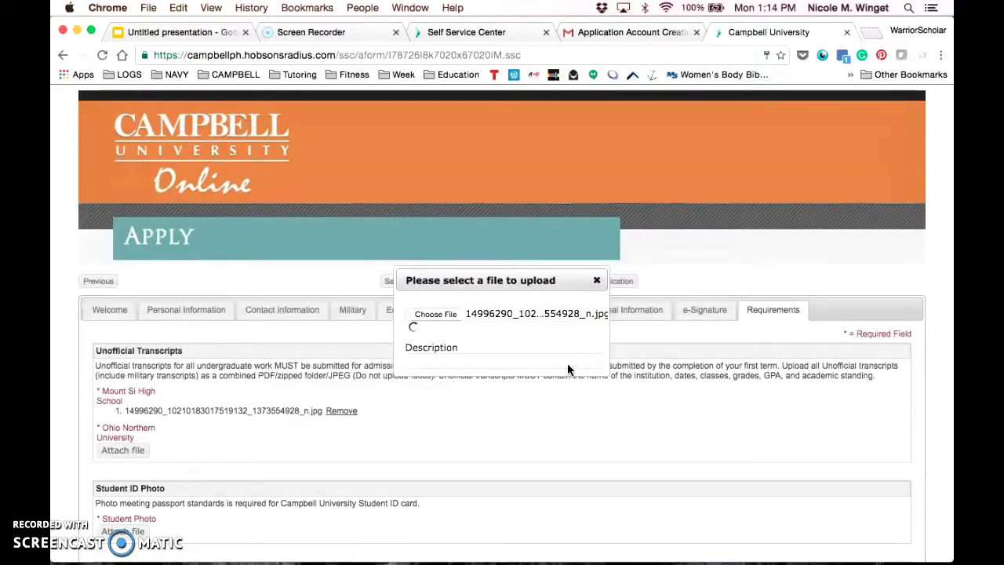
Upload the JPEG image as the Student ID photo.
scroll(345, 404, down, 3)
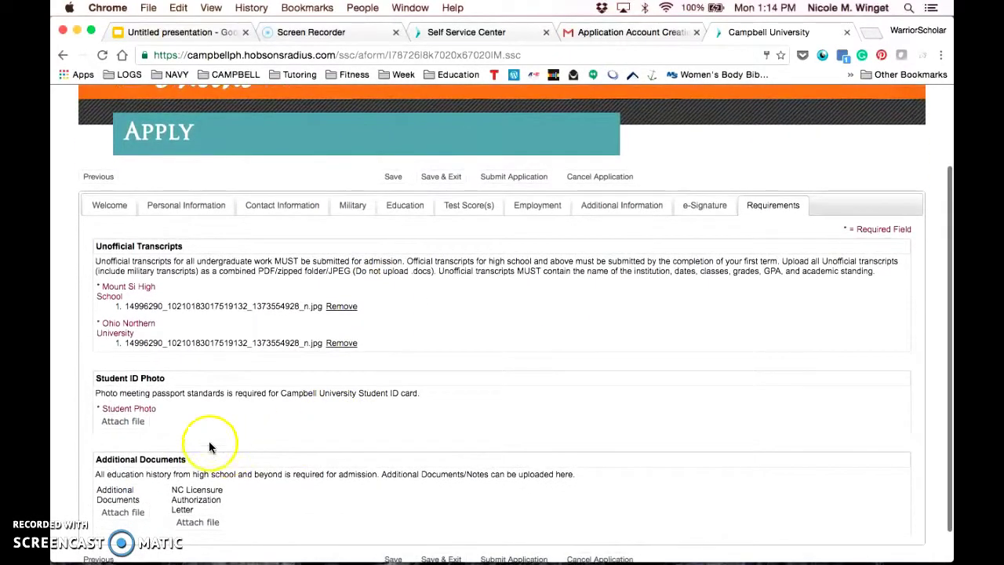
click(141, 424)
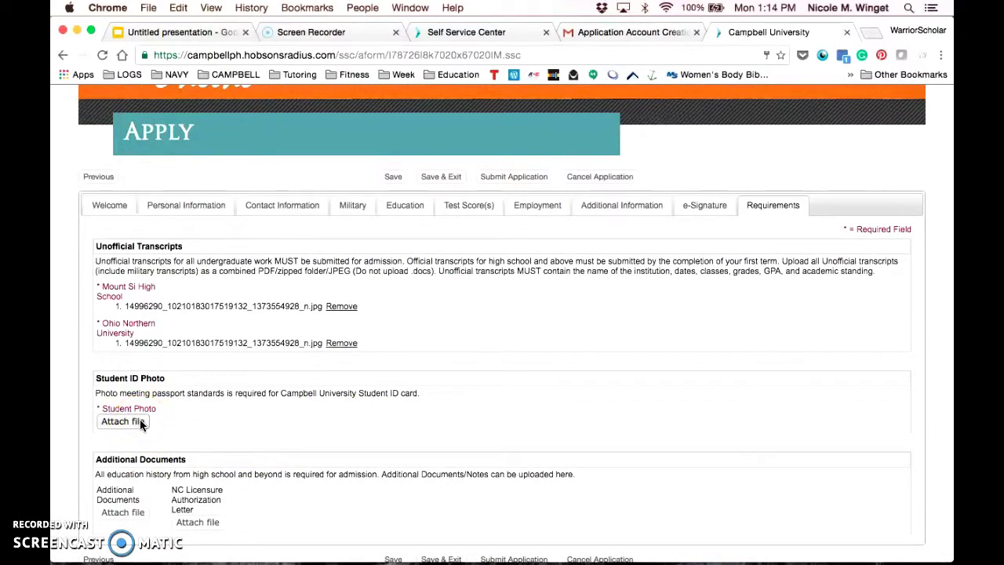
click(141, 424)
click(449, 316)
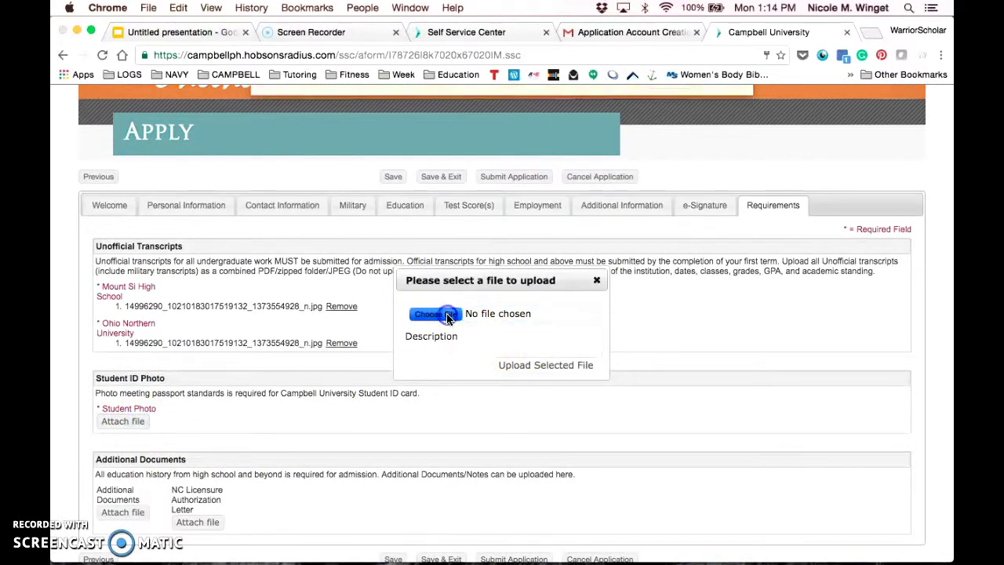
click(506, 140)
click(724, 433)
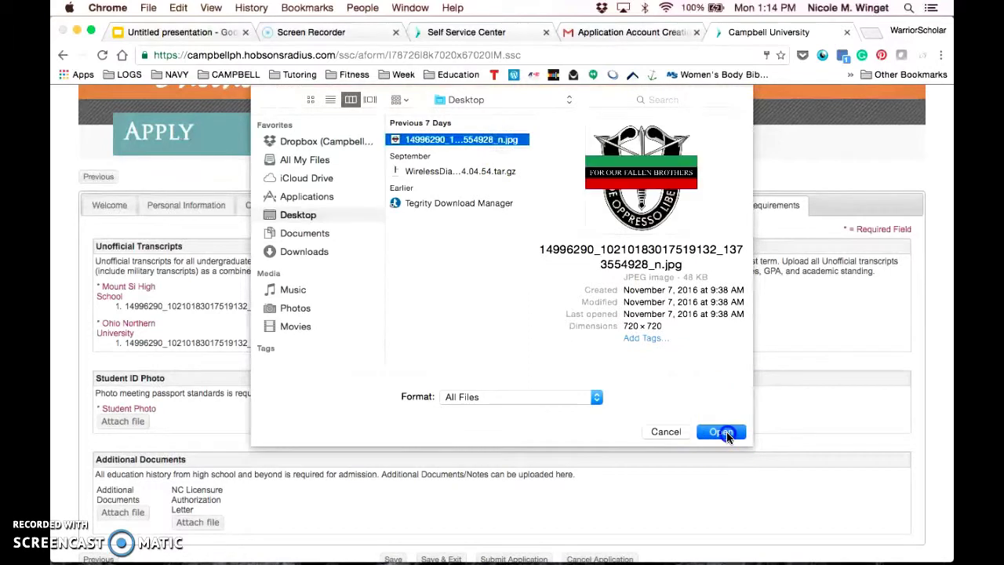
click(530, 367)
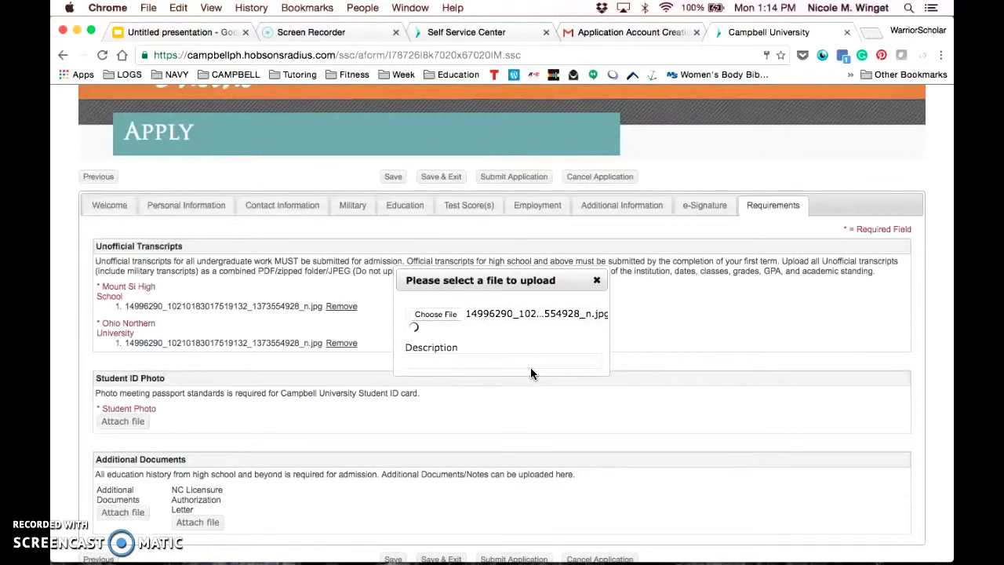
Submit the completed application.
click(646, 366)
scroll(645, 366, down, 1)
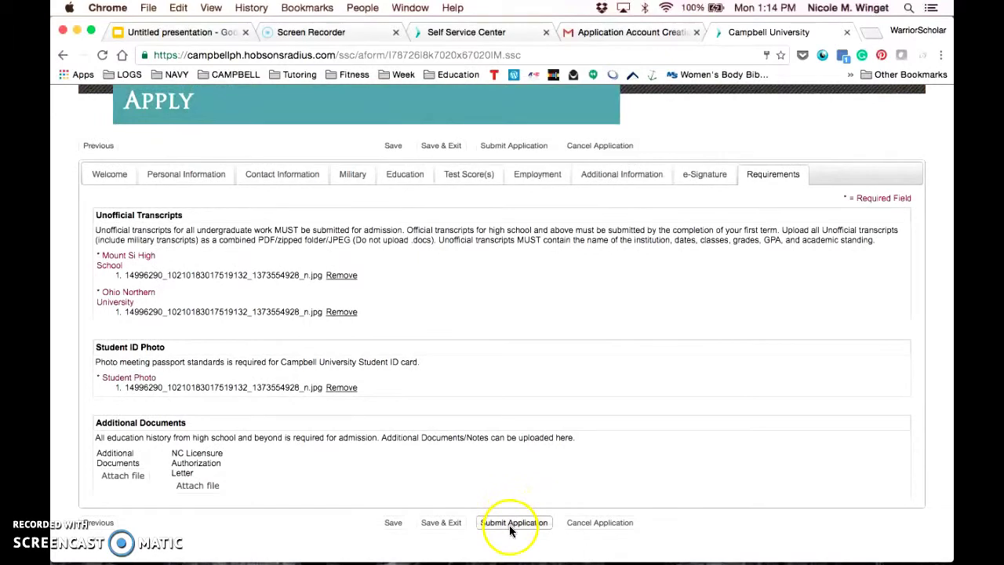
click(510, 525)
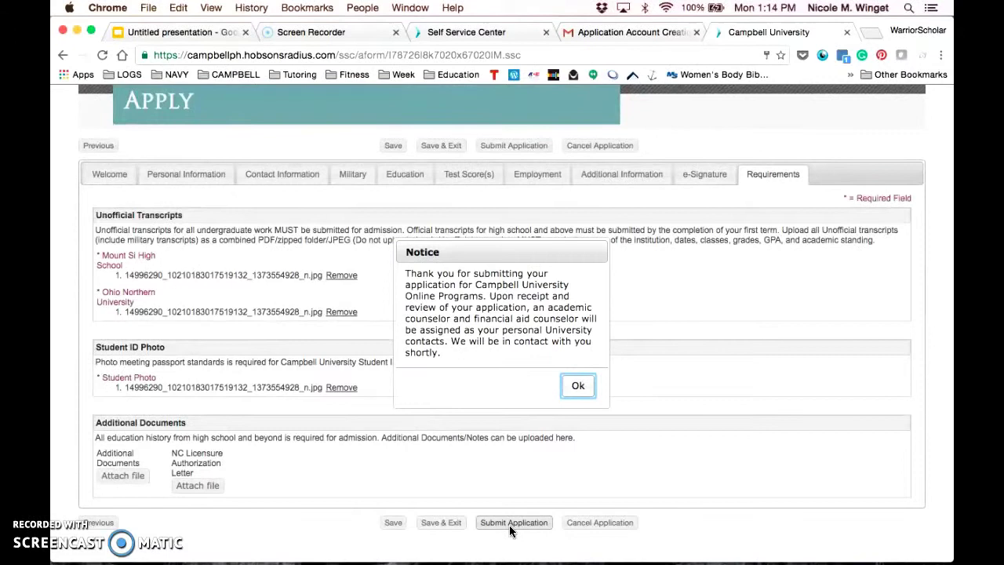
Acknowledge the submission notice, then open and collapse the Chat With Us widget.
click(576, 387)
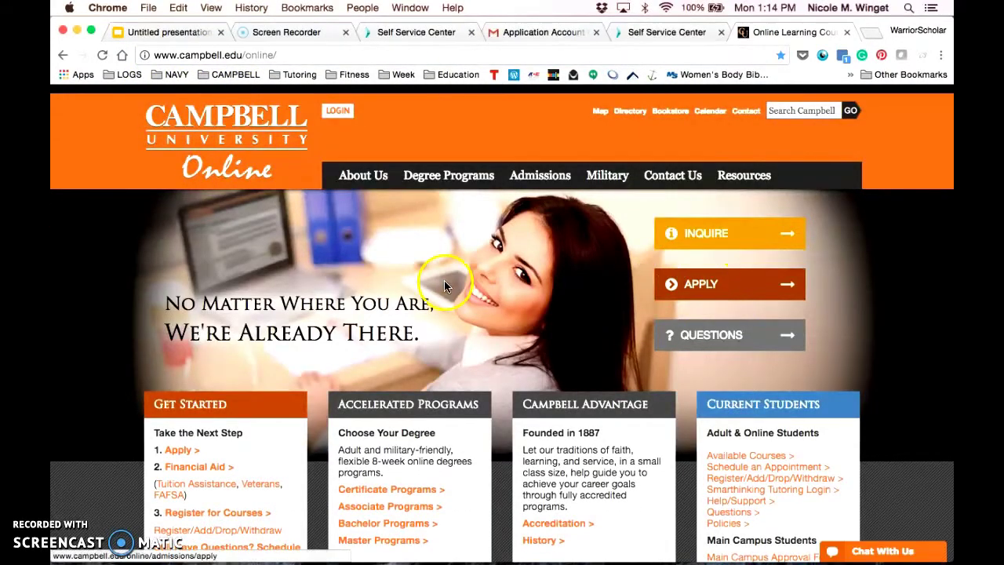
scroll(444, 282, down, 10)
click(889, 557)
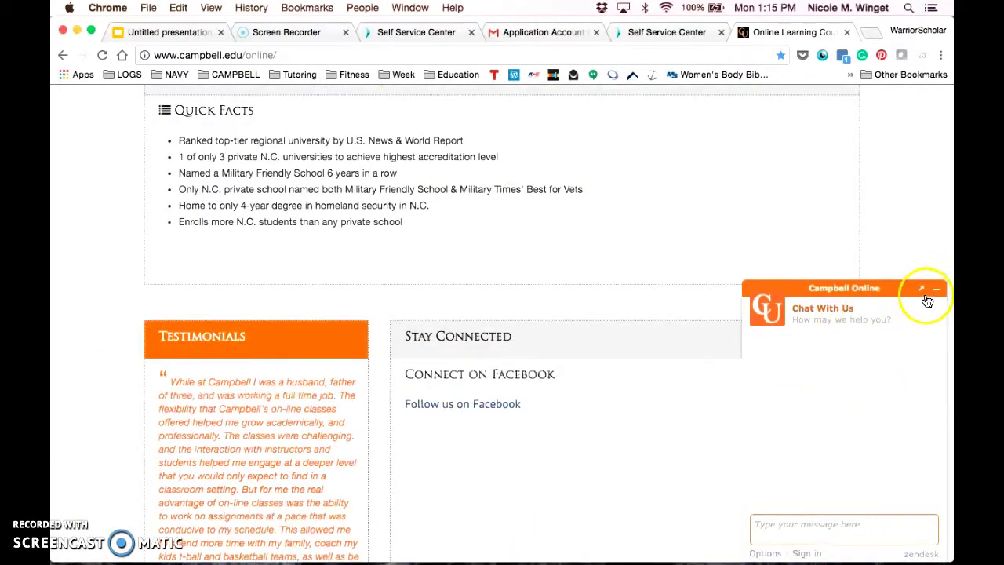
click(935, 288)
click(883, 553)
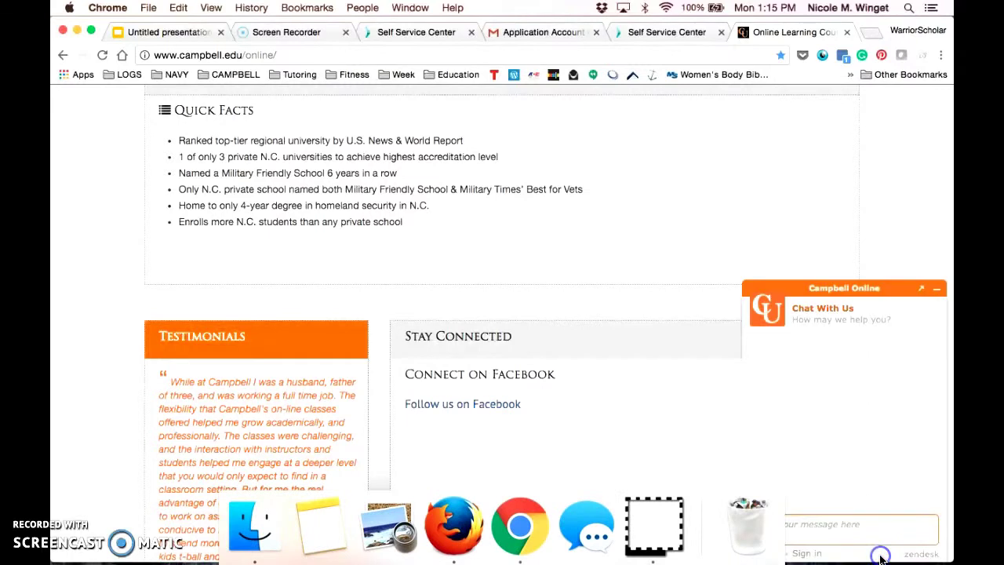
click(812, 536)
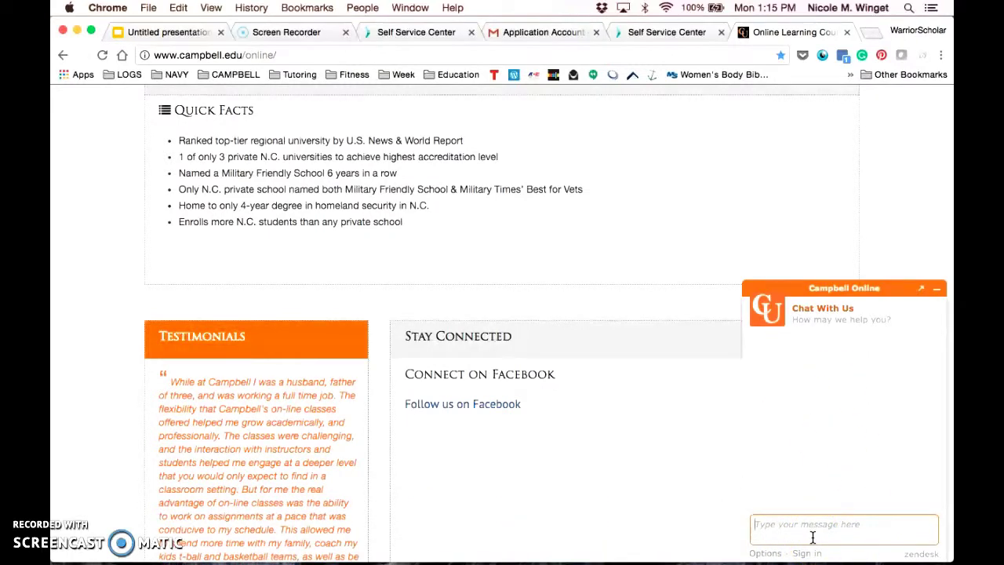
click(938, 289)
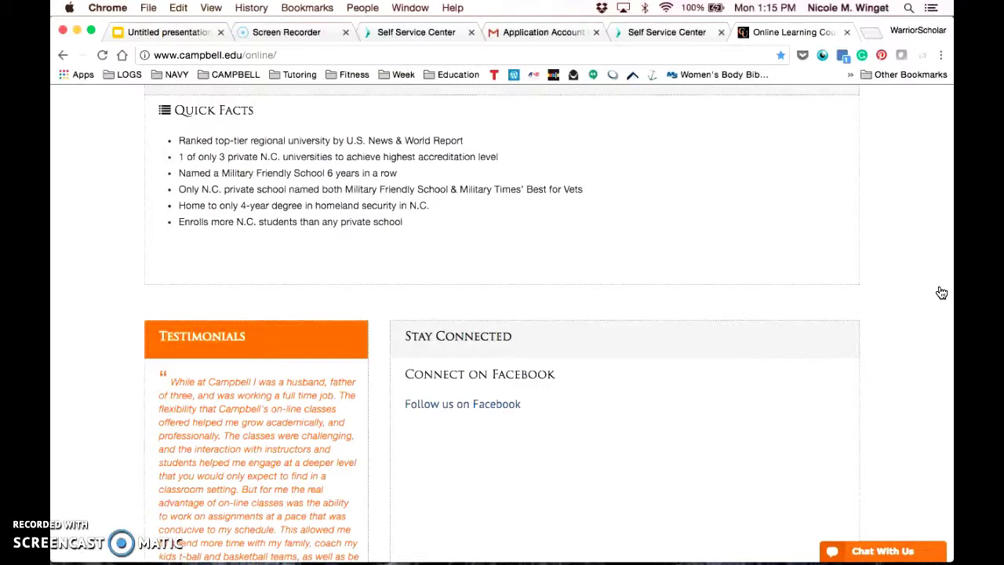
Follow the 'Still Have Questions? Schedule an Appointment Here' link to Acuity Scheduling.
scroll(753, 213, up, 10)
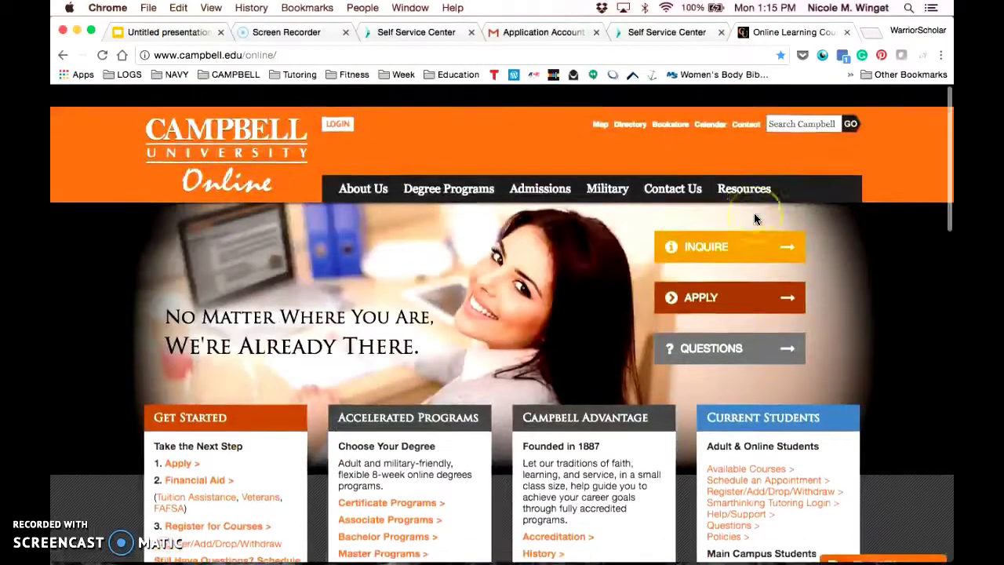
scroll(753, 212, down, 3)
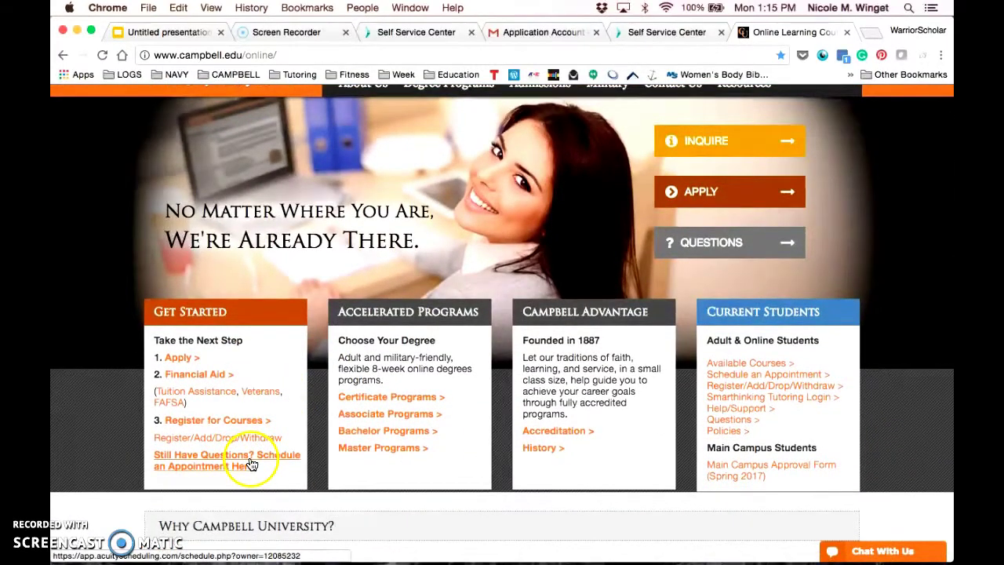
click(226, 463)
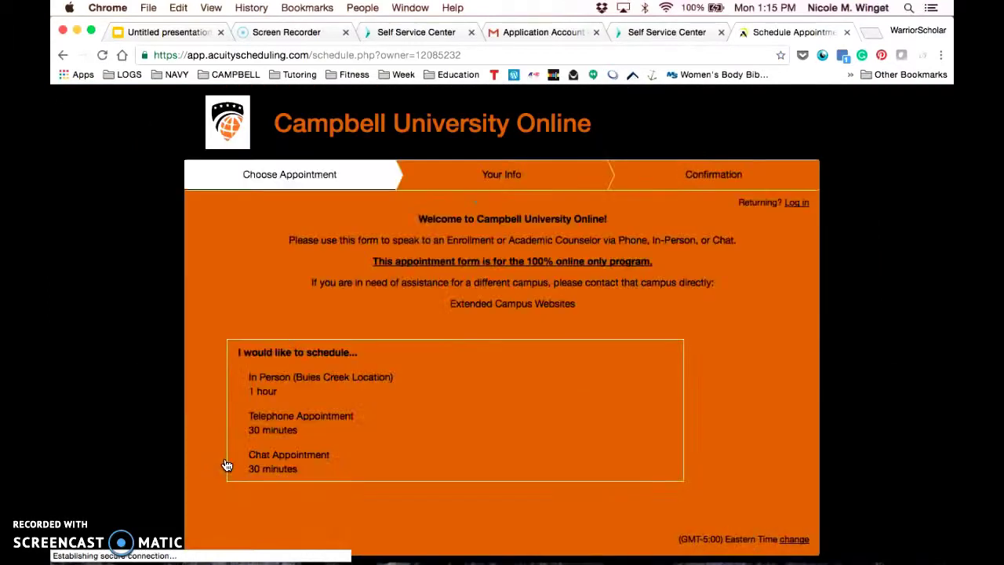